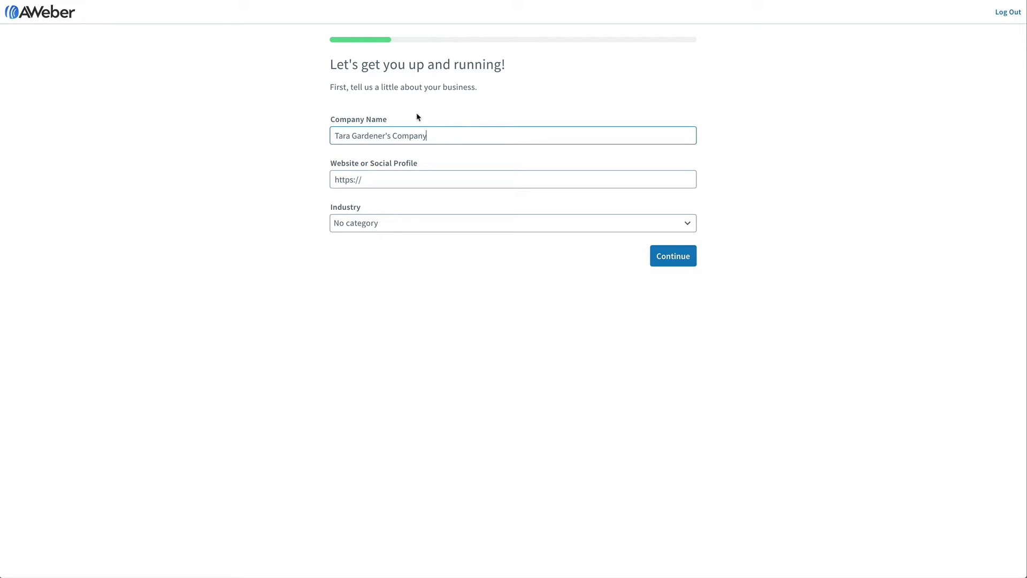
- Replace the company name with Tara's Healthy Eats and paste the Facebook page URL as website
drag(442, 134, 320, 139)
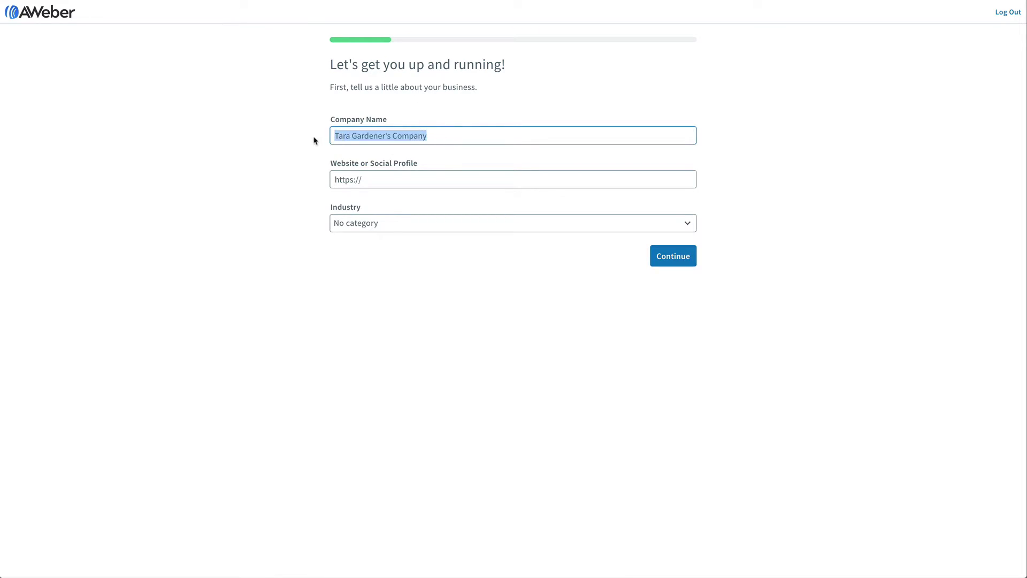
text(Tara's Healthy Eats)
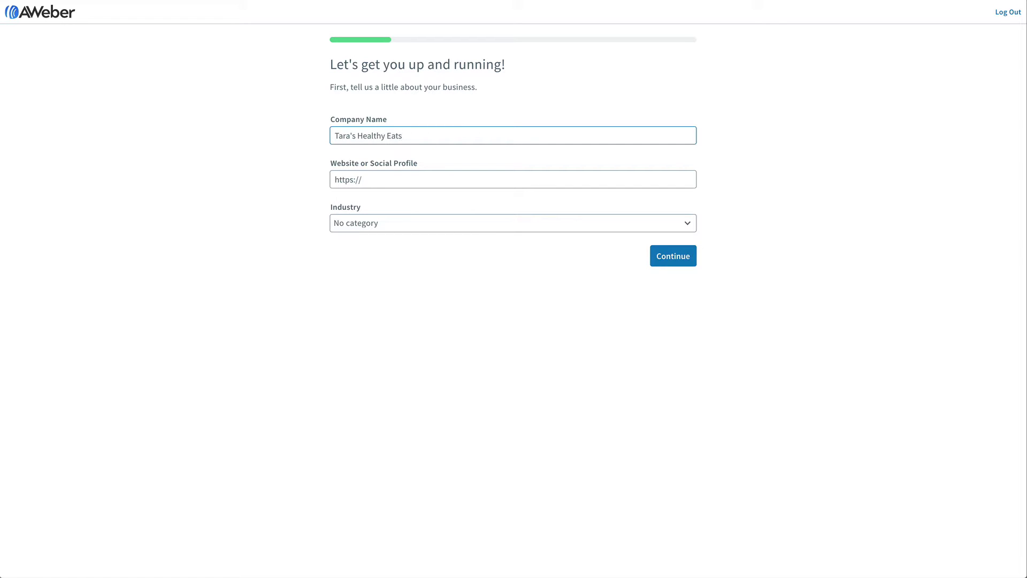
click(352, 172)
click(381, 180)
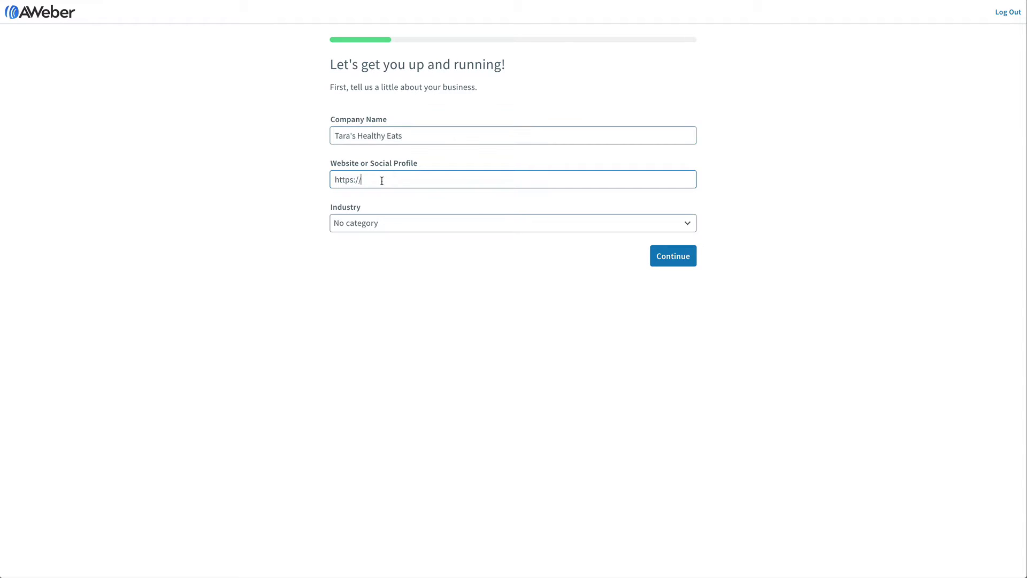
triple_click(357, 178)
text(https://www.facebook.com/TarasHealthyEats/)
- Choose Health/Wellness as the industry and submit the business details
click(687, 223)
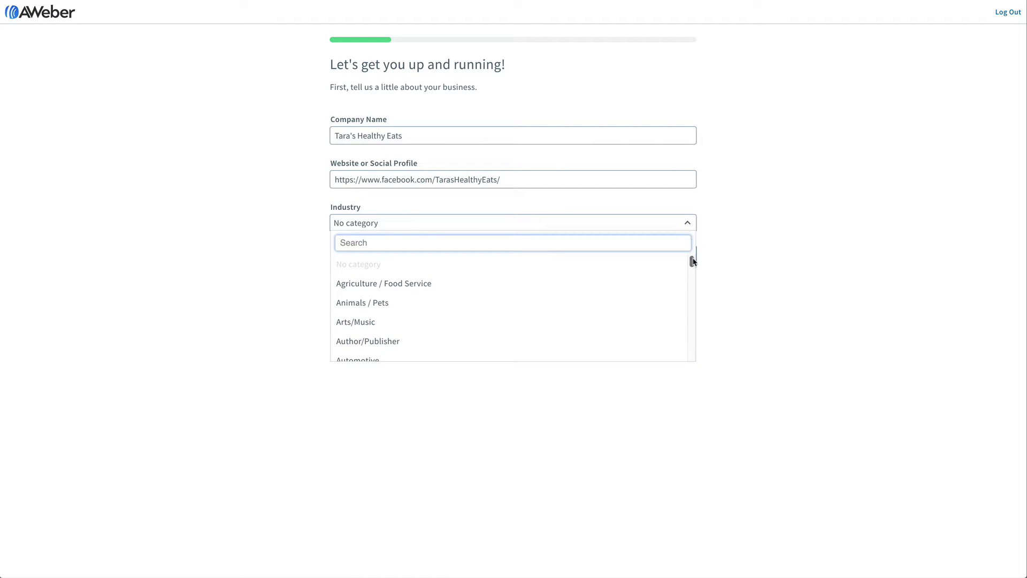
drag(691, 260, 693, 287)
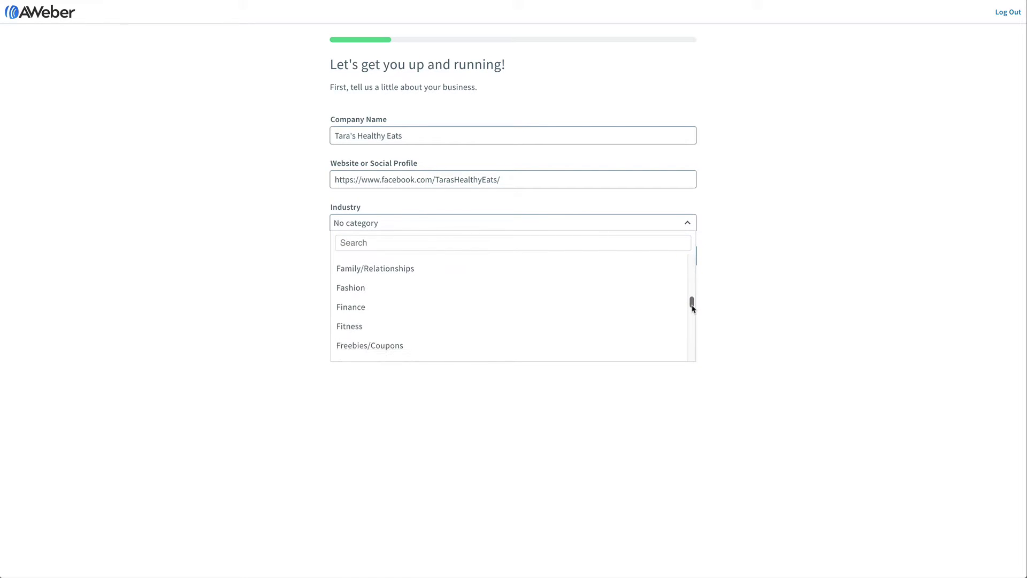
drag(693, 287, 690, 323)
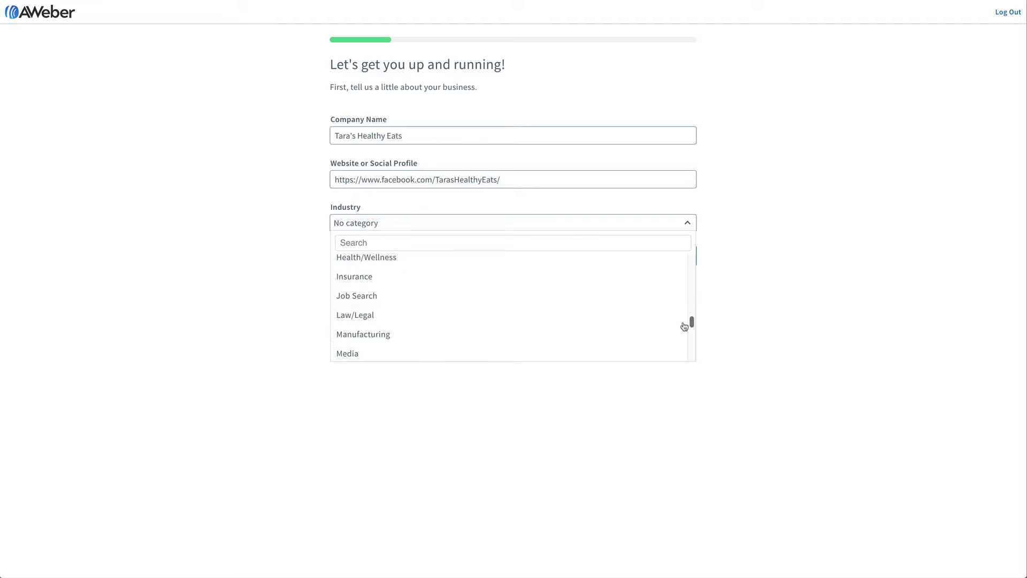
click(601, 261)
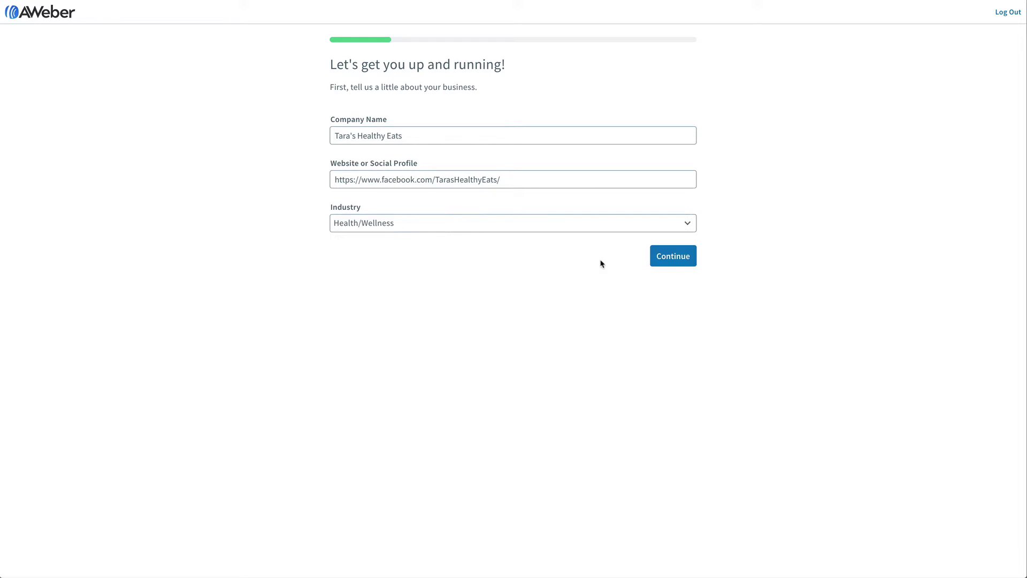
click(677, 264)
text(1100 Man)
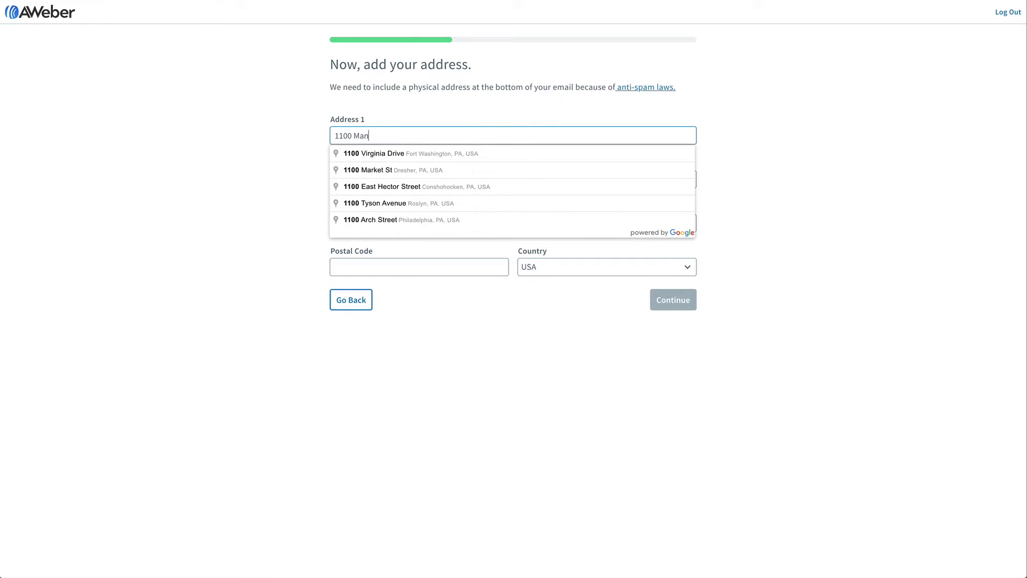
text(or Dr)
- Enter the Chalfont, PA business address and submit it
key(Tab)
key(Tab)
text(Chalf)
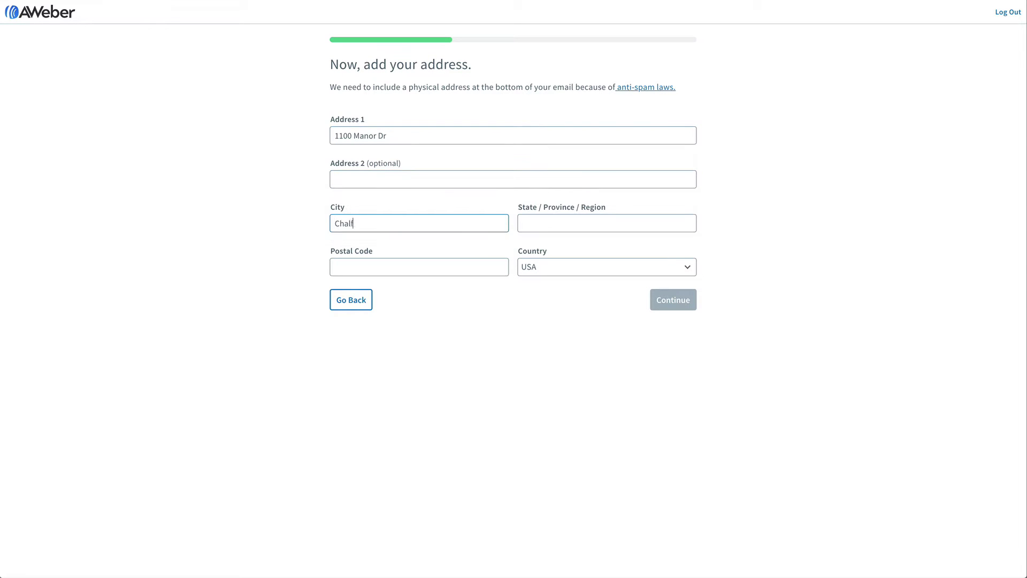
text(ont)
key(Tab)
text(PA)
key(Tab)
text(1891)
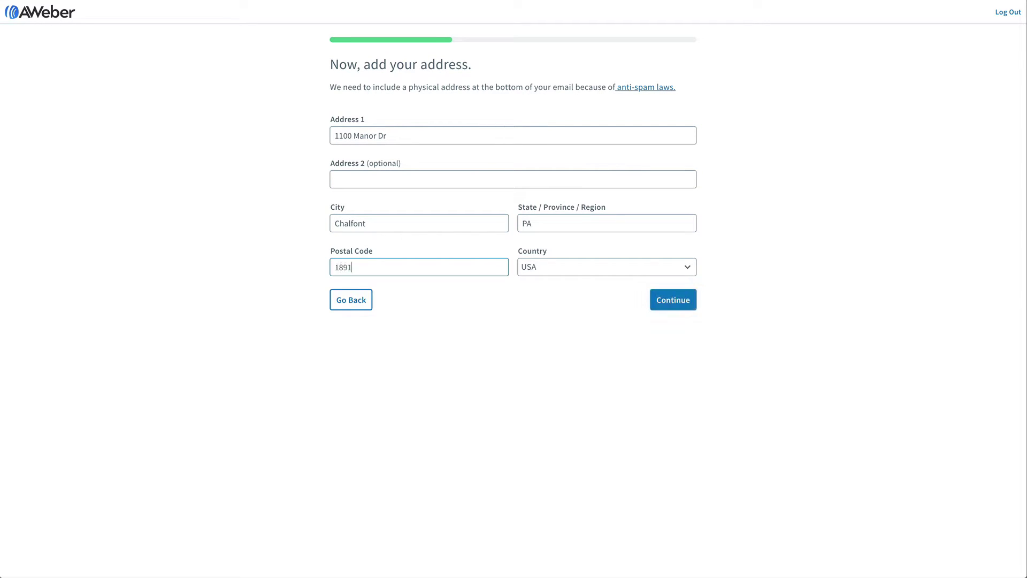
key(Tab)
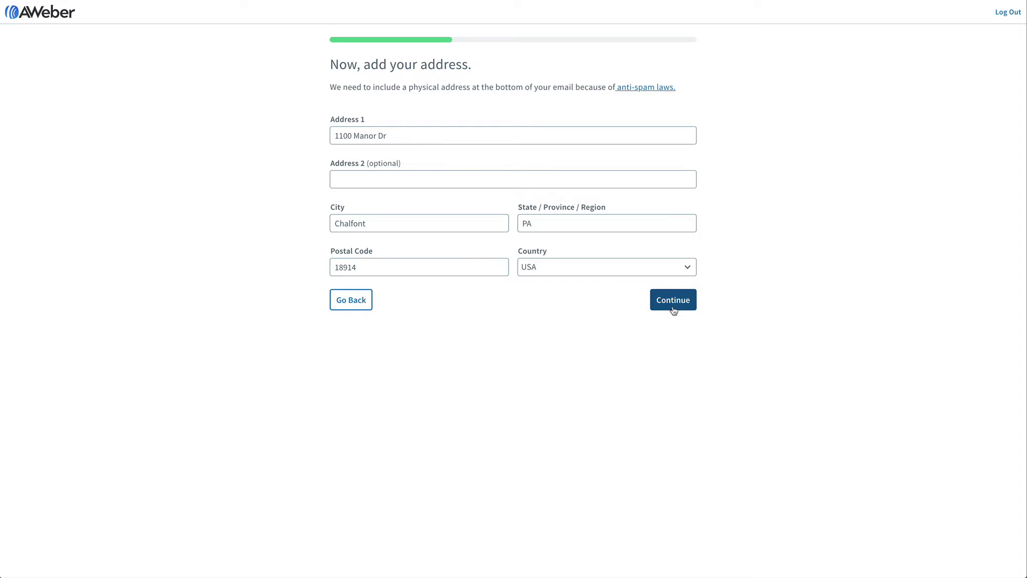
click(673, 307)
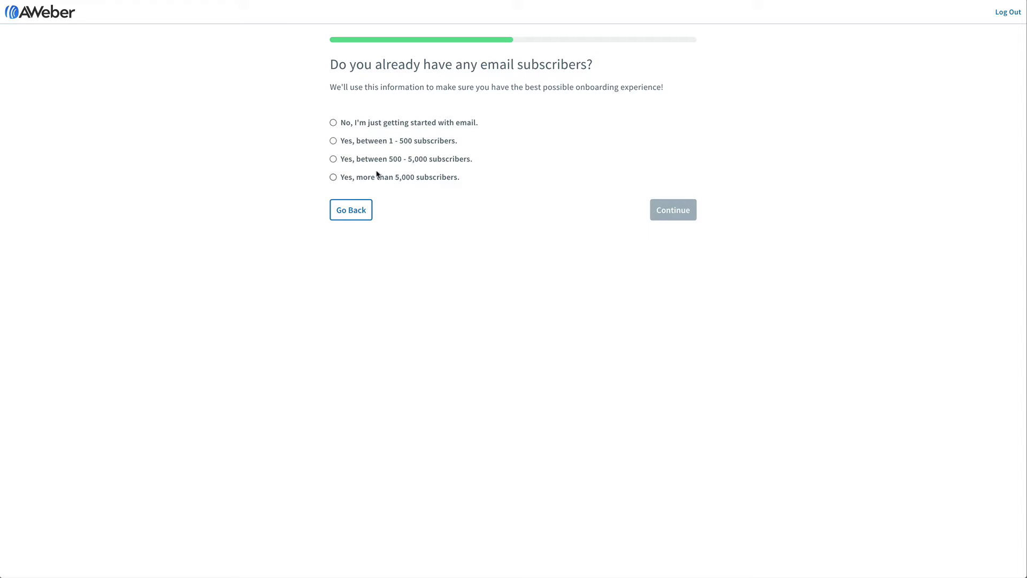
- Answer 'No, I'm just getting started' and choose goals including Grow my audience and sharing new content
click(334, 124)
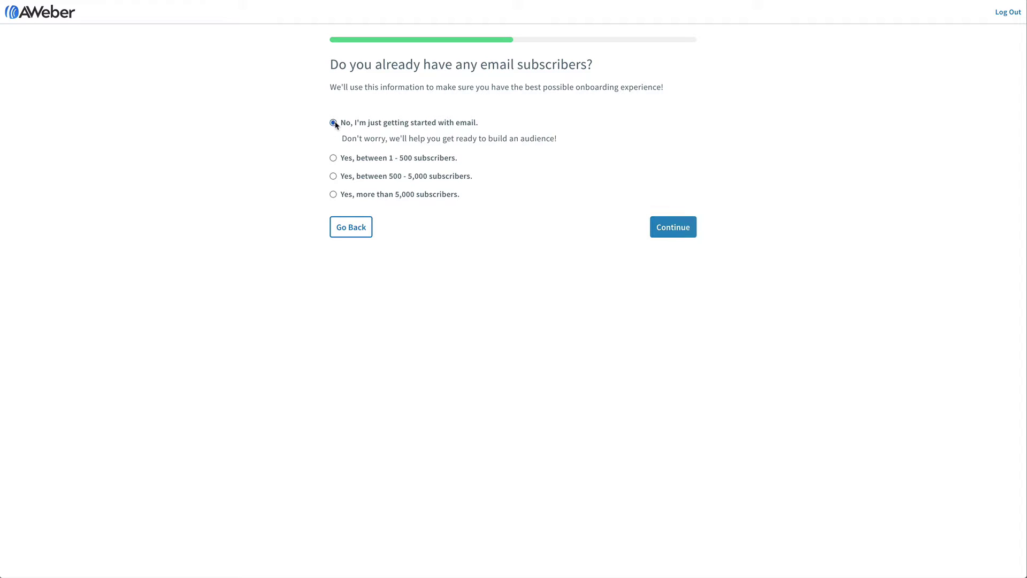
click(675, 231)
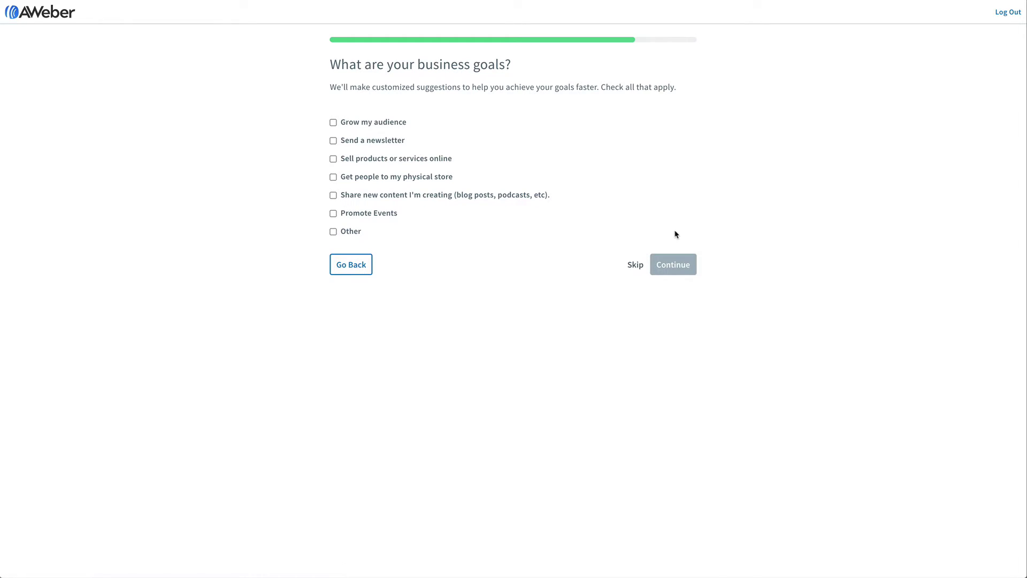
click(334, 123)
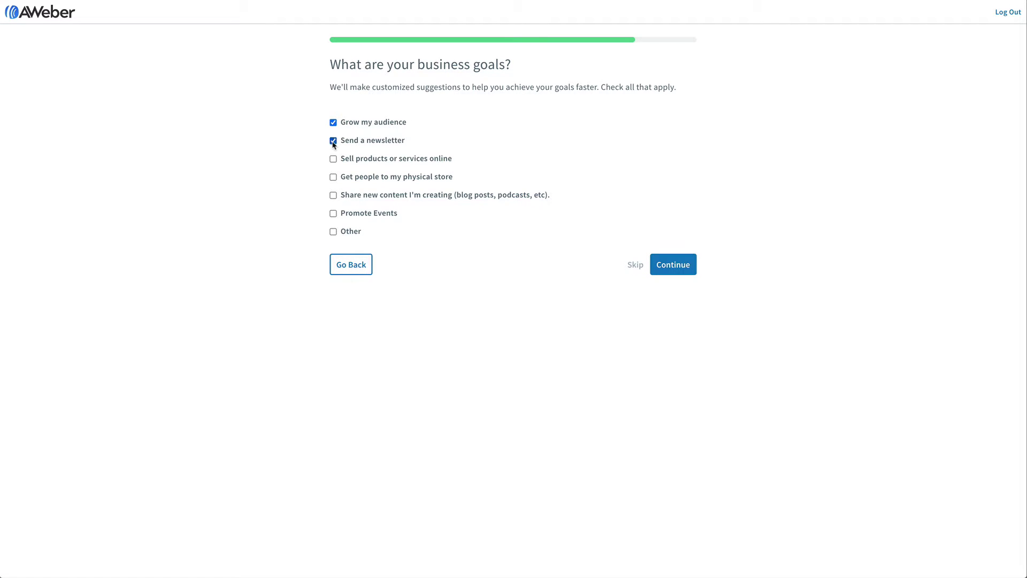
click(334, 195)
click(680, 274)
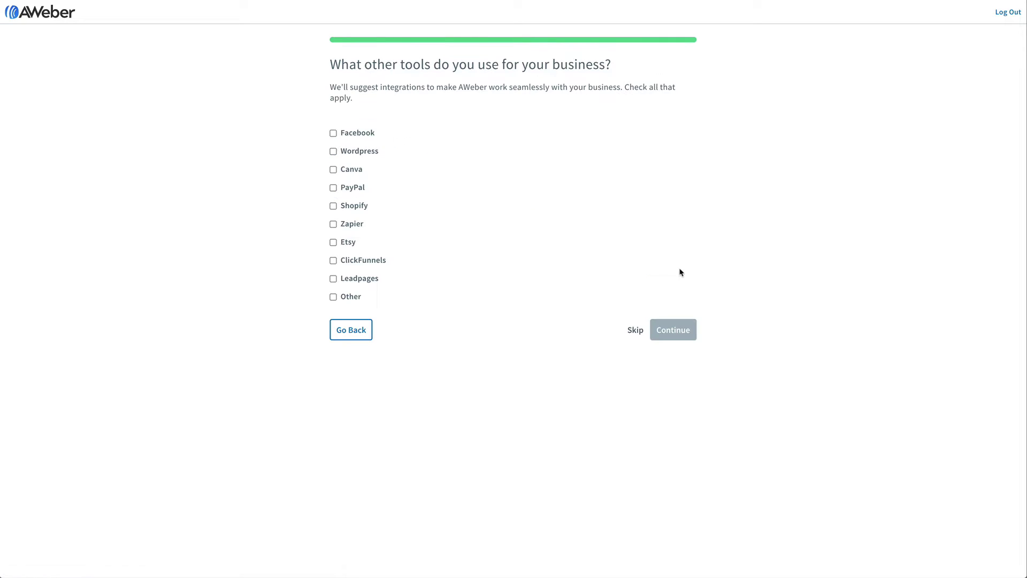
- Select Facebook, Wordpress, Canva, PayPal and Etsy as tools and finish onboarding
click(335, 134)
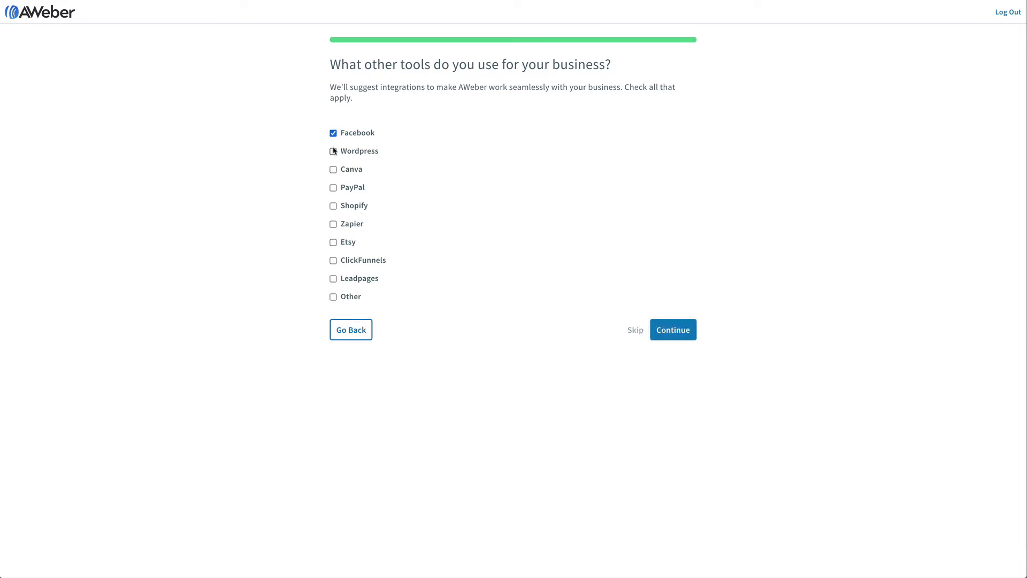
click(334, 187)
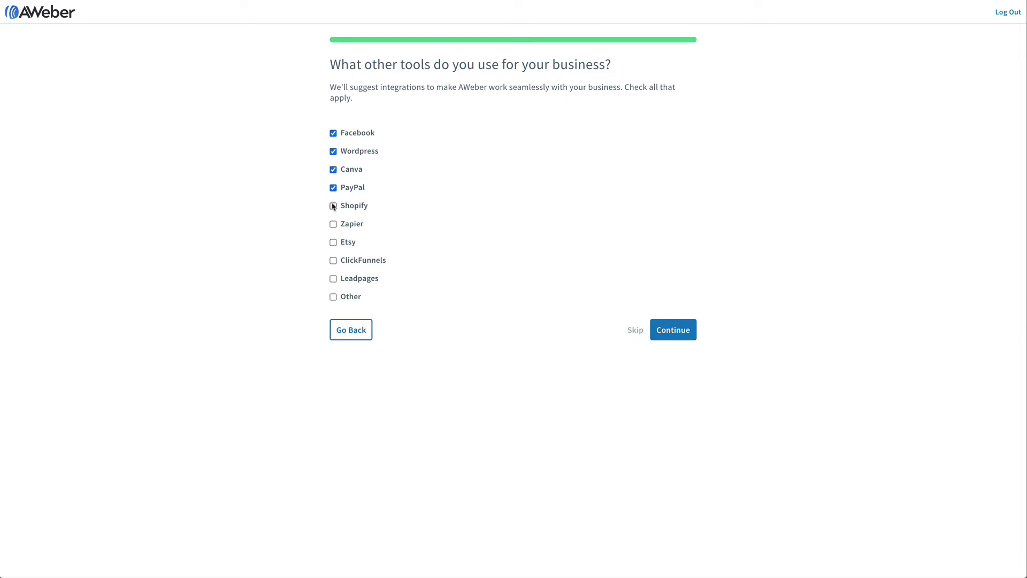
click(334, 242)
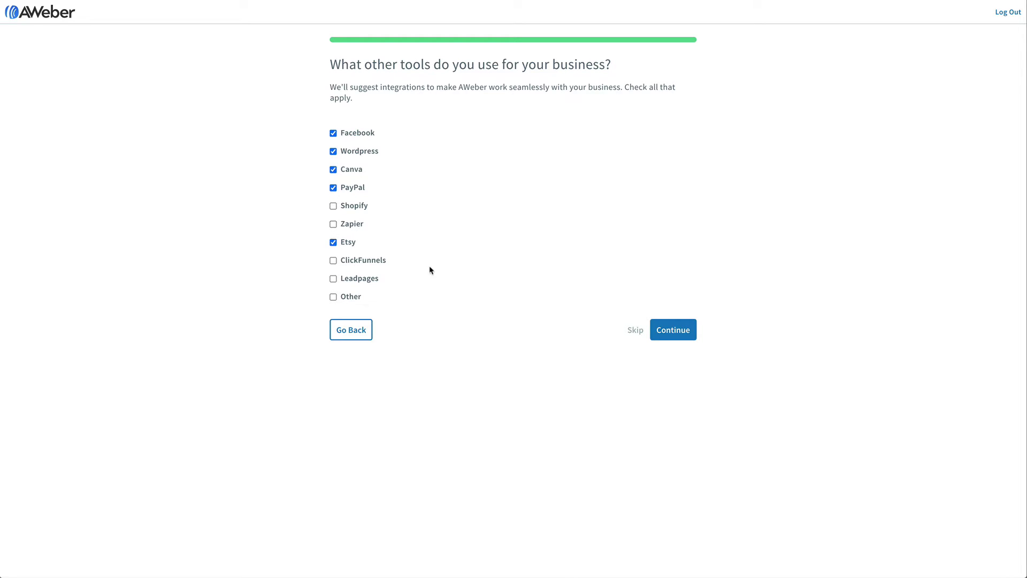
click(682, 334)
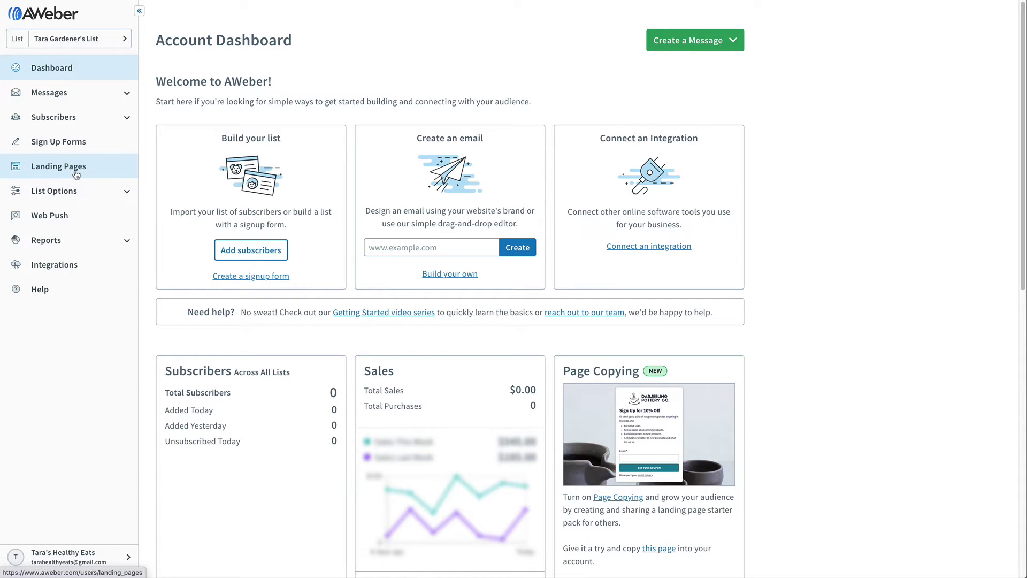
- Create a new landing page from the Product Promotion template
click(76, 175)
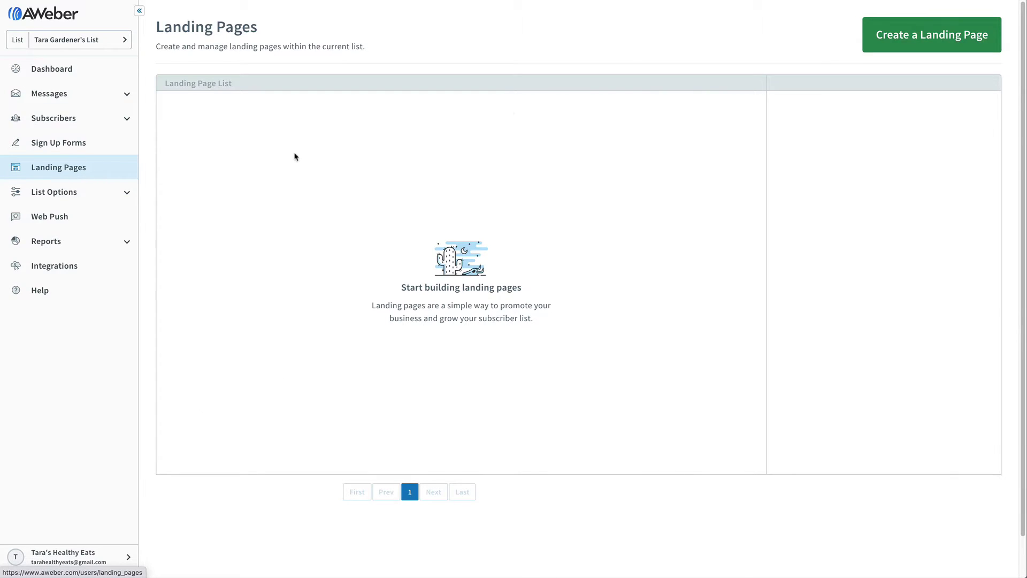
click(913, 47)
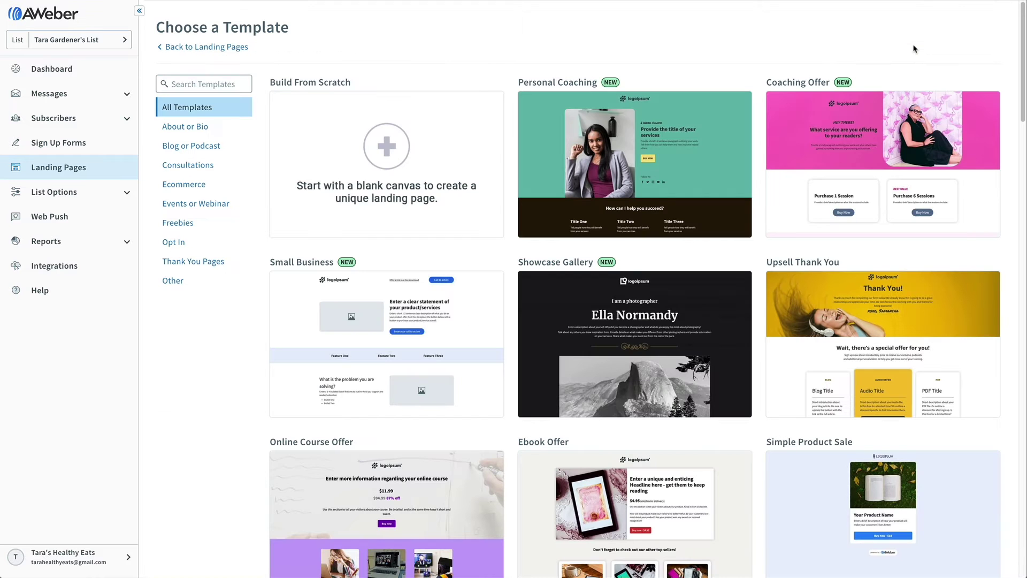
mouse_move(386, 164)
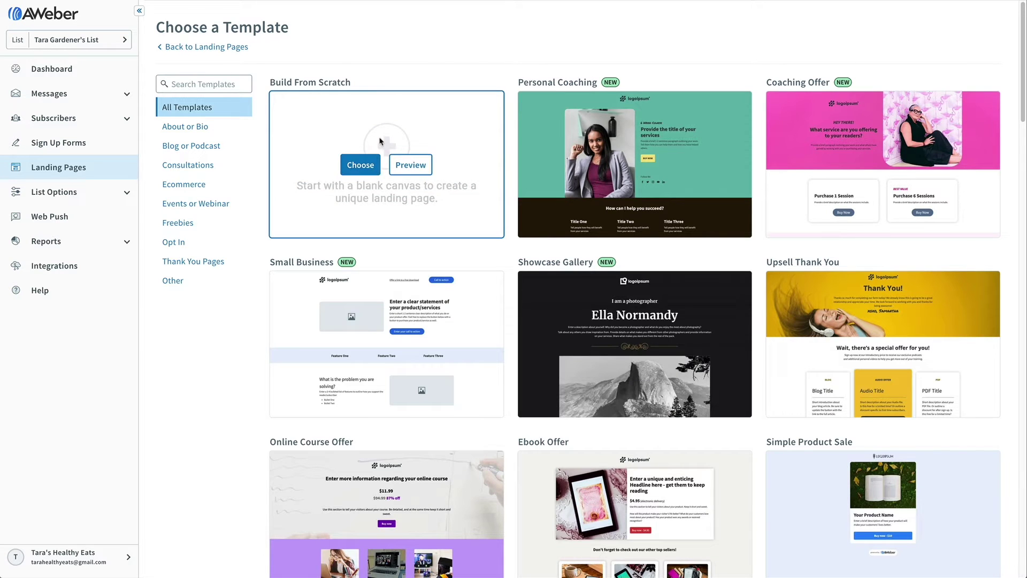
click(238, 84)
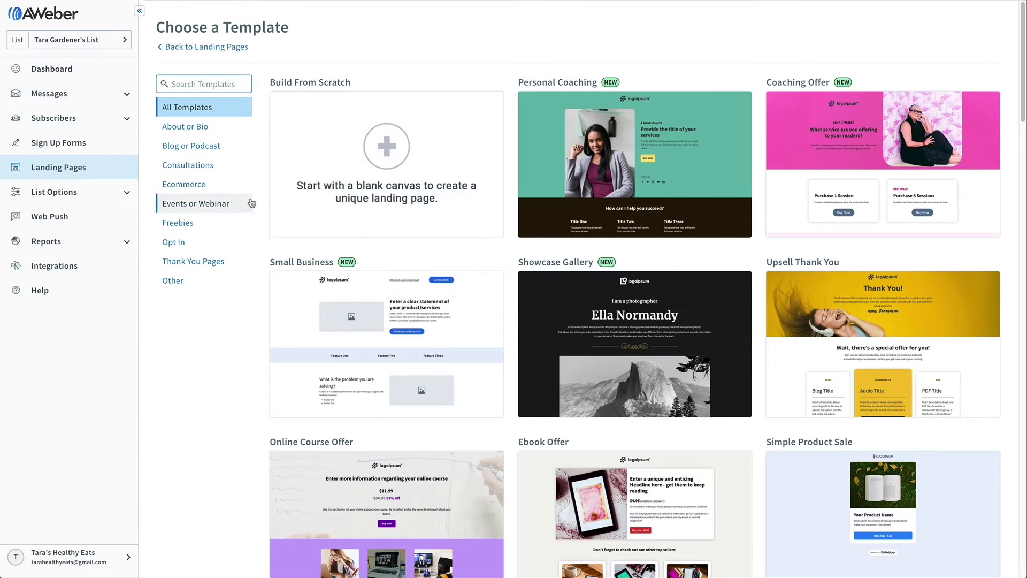
scroll(863, 221, down, 4)
scroll(865, 224, down, 2)
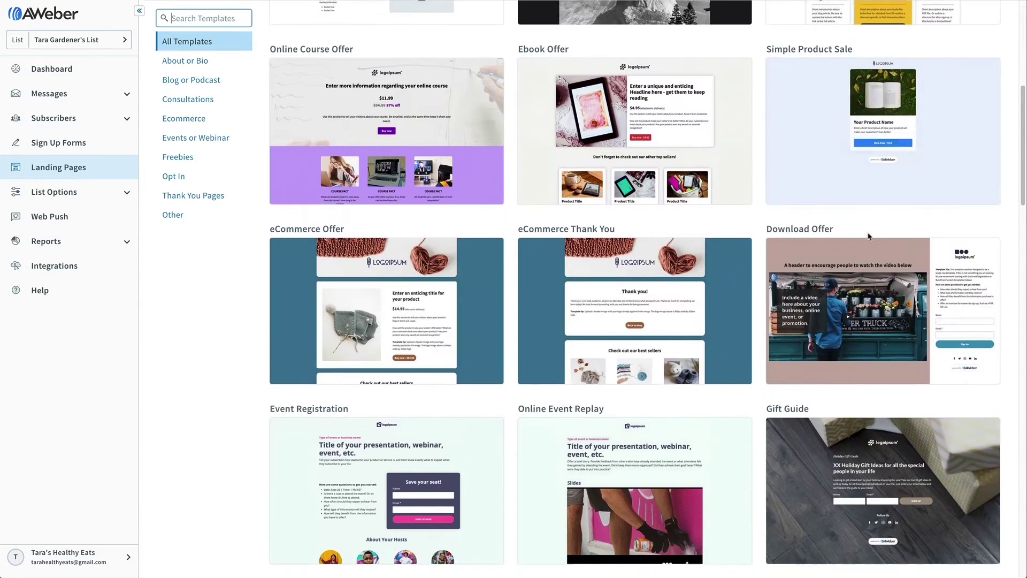
scroll(869, 236, down, 7)
scroll(869, 236, down, 8)
scroll(869, 236, down, 2)
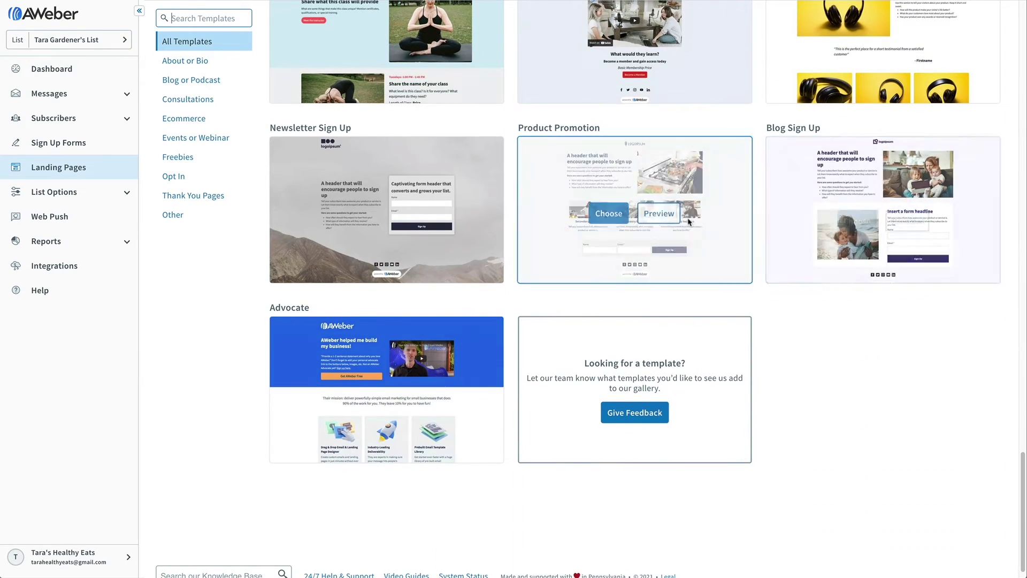
click(612, 214)
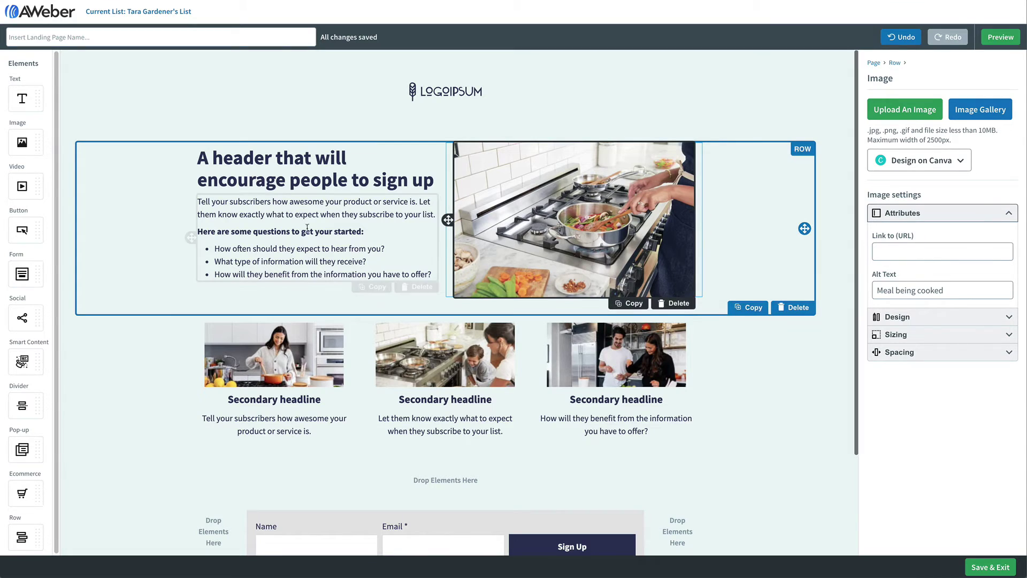
- Select the page's logo image and start a 1200×400 Canva banner design for it
click(245, 171)
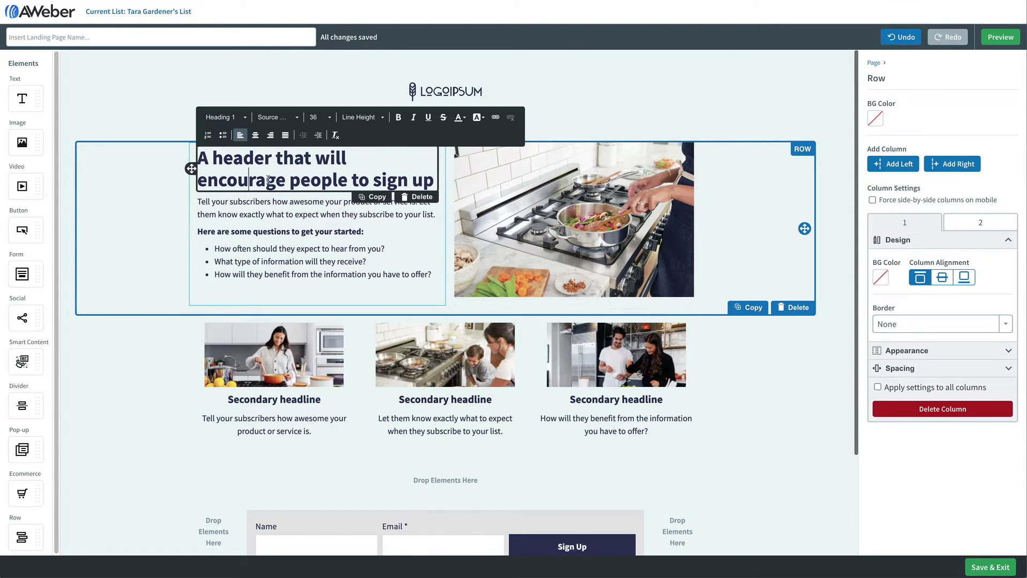
click(458, 94)
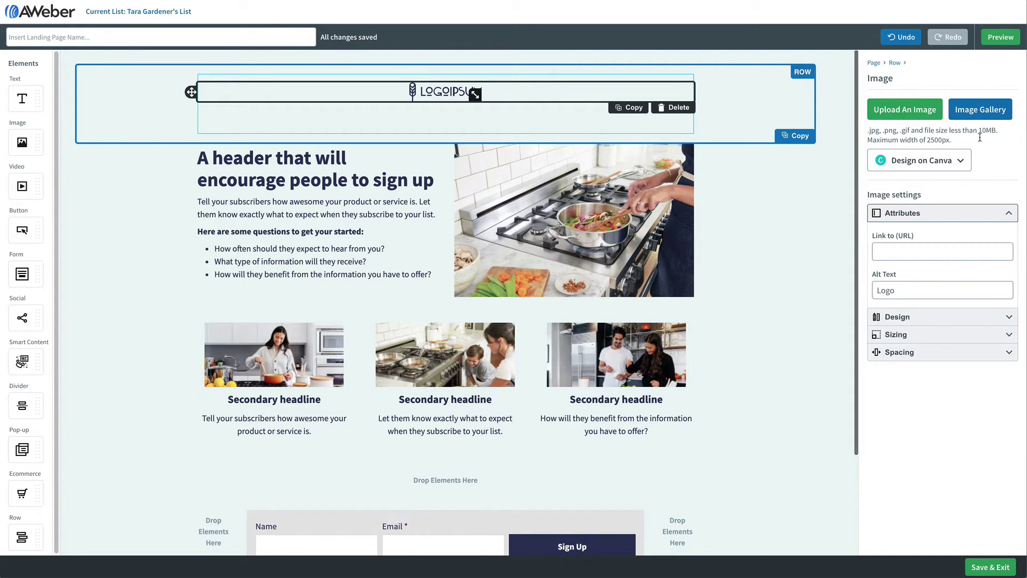
click(960, 162)
drag(968, 186, 967, 181)
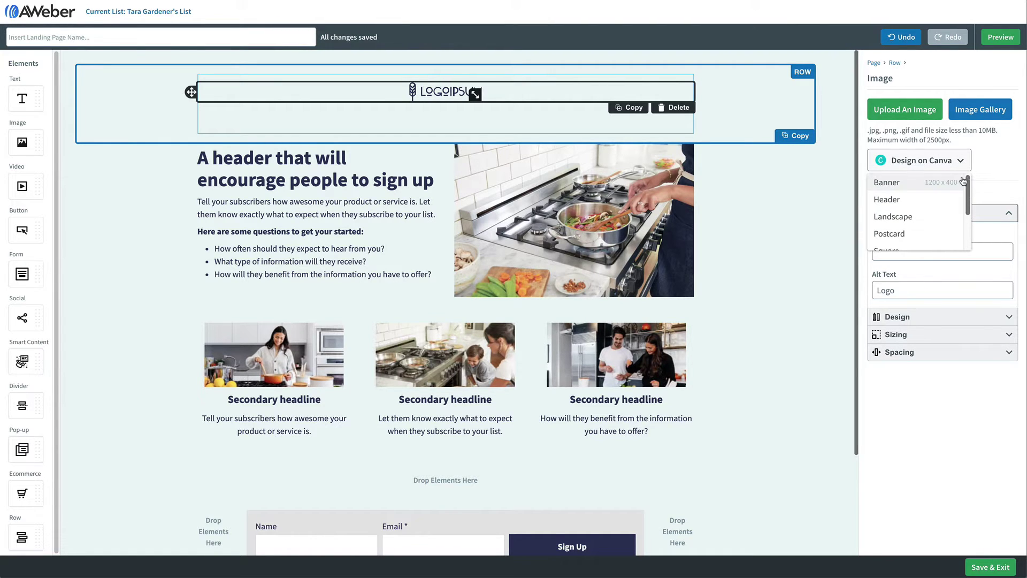
click(920, 183)
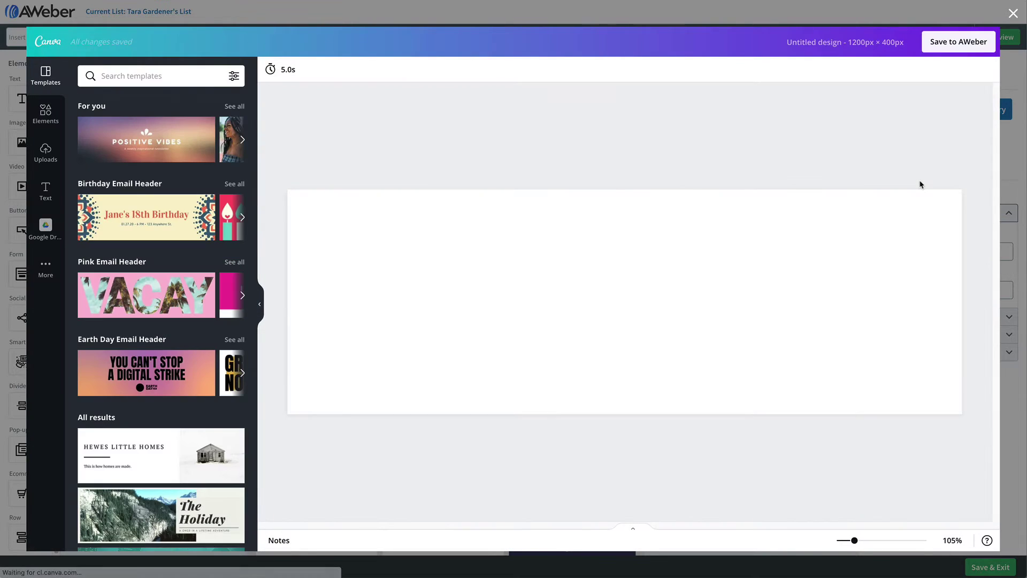
- Search templates for 'food' and apply the 'Veggie salads on us!' template
click(185, 76)
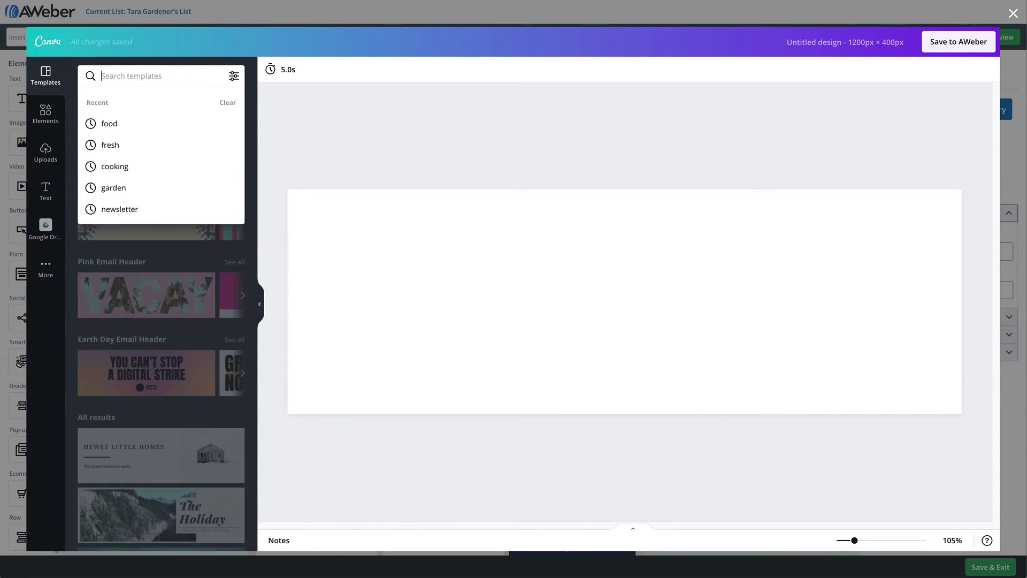
click(110, 124)
scroll(213, 190, down, 2)
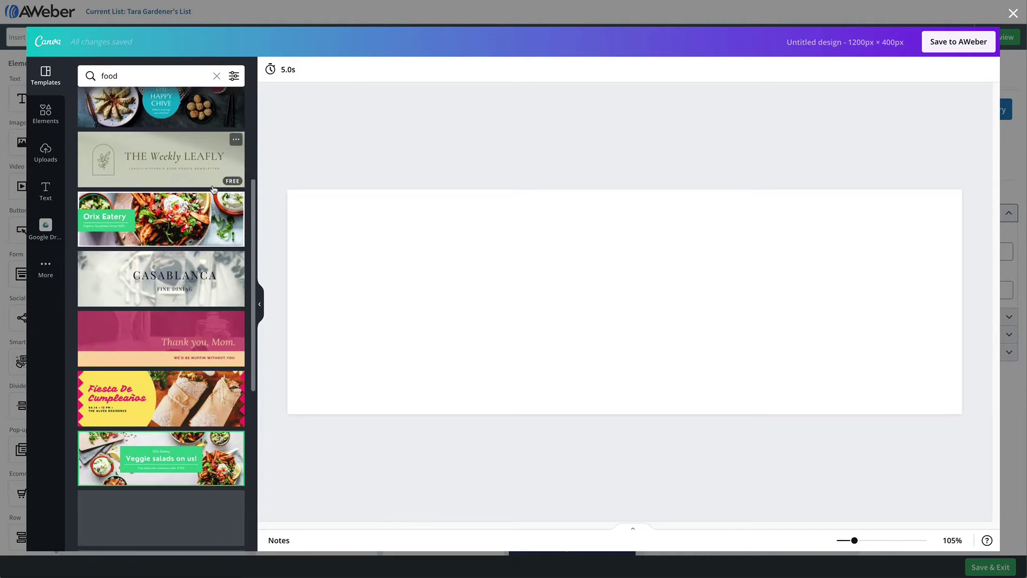
scroll(212, 189, down, 5)
click(165, 234)
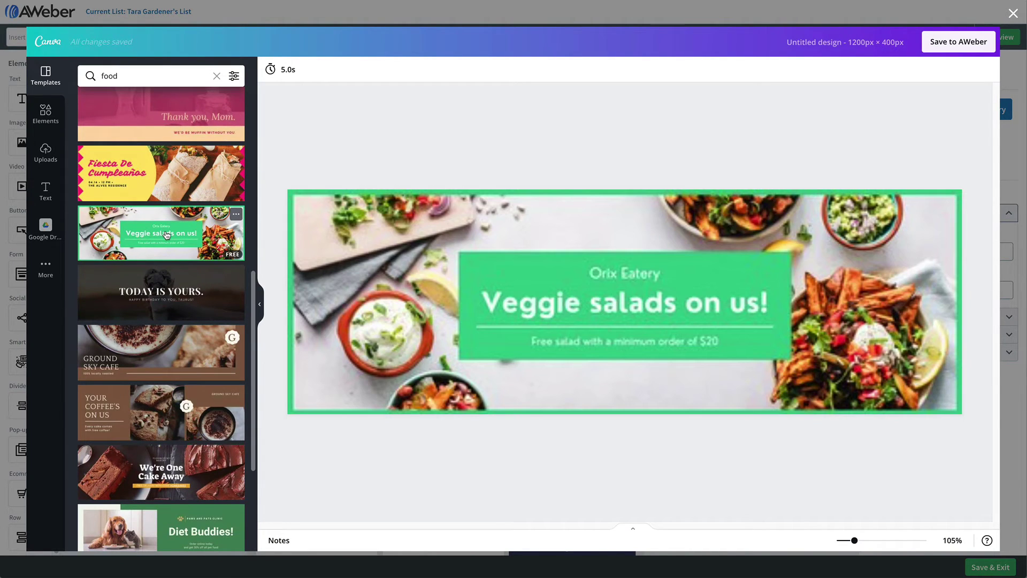
- Delete the template's Orix Eatery text, green box, headline and subtitle
click(608, 270)
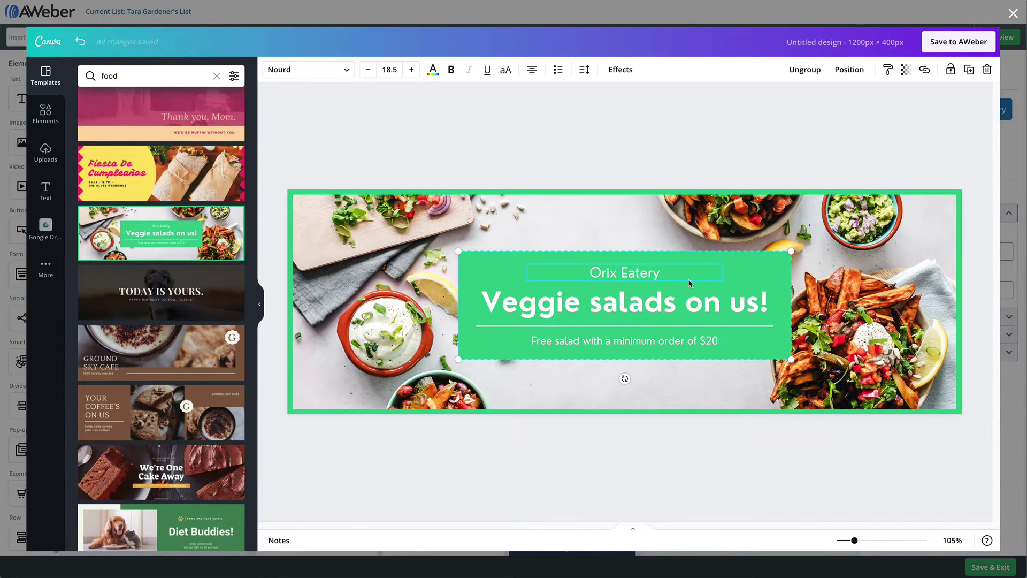
key(Delete)
click(688, 283)
key(Delete)
click(666, 302)
key(Delete)
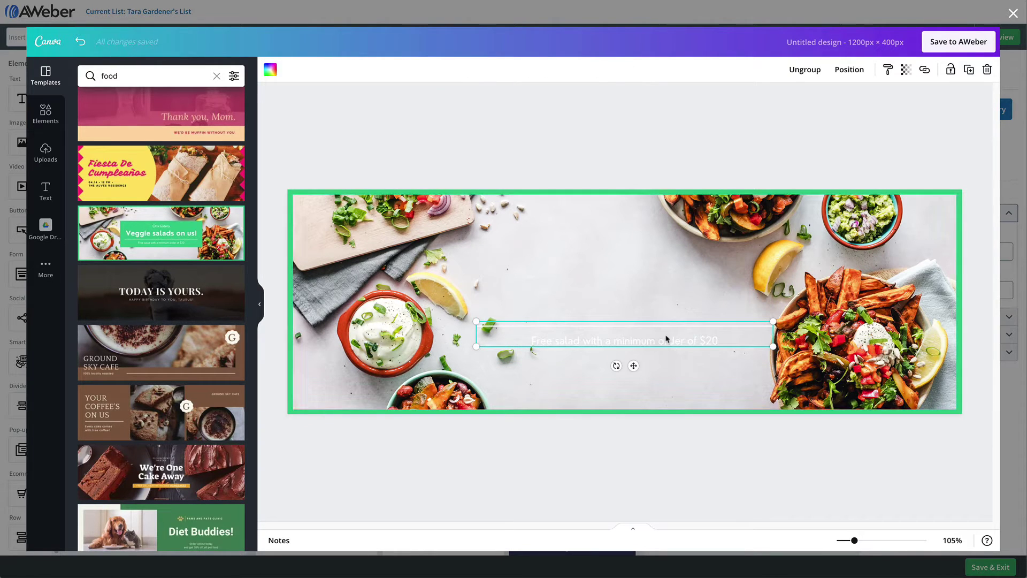
click(666, 340)
key(Delete)
key(Delete)
- Add the uploaded tara's healthy eats logo, enlarge and centre it, and save to AWeber
click(46, 151)
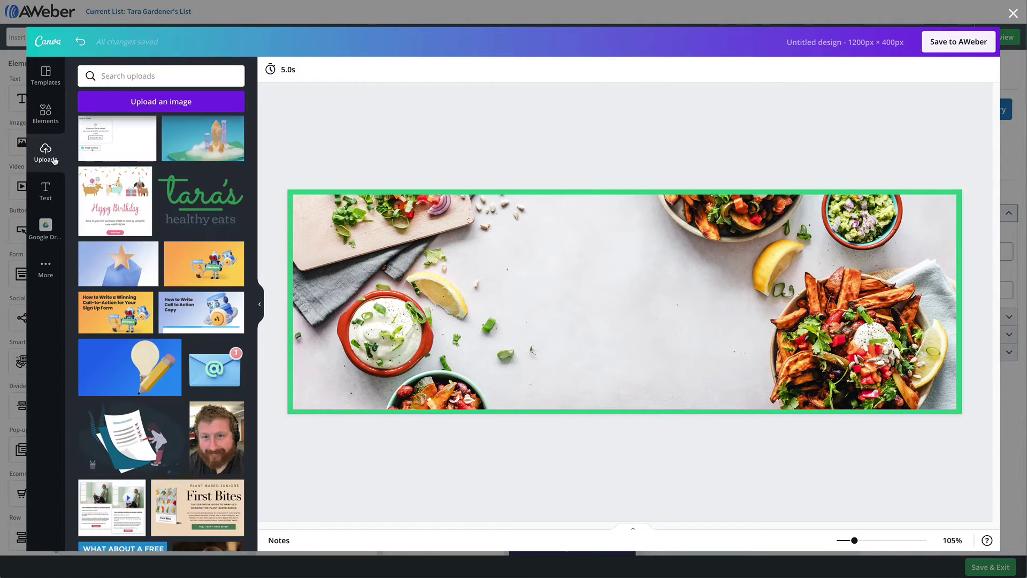
click(201, 211)
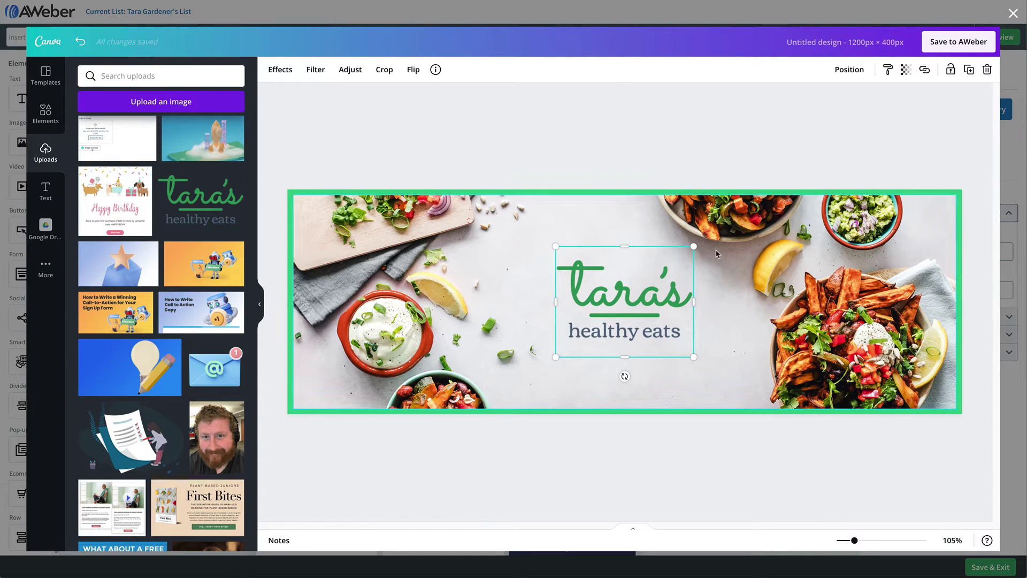
drag(693, 247, 744, 207)
mouse_move(690, 275)
mouse_down()
mouse_move(664, 282)
mouse_move(669, 292)
mouse_up()
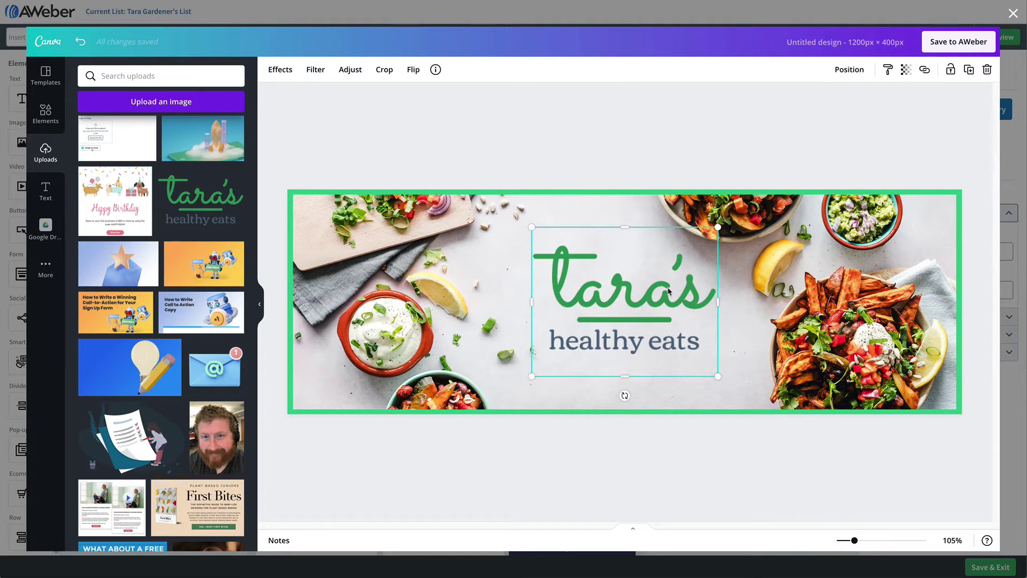
click(949, 45)
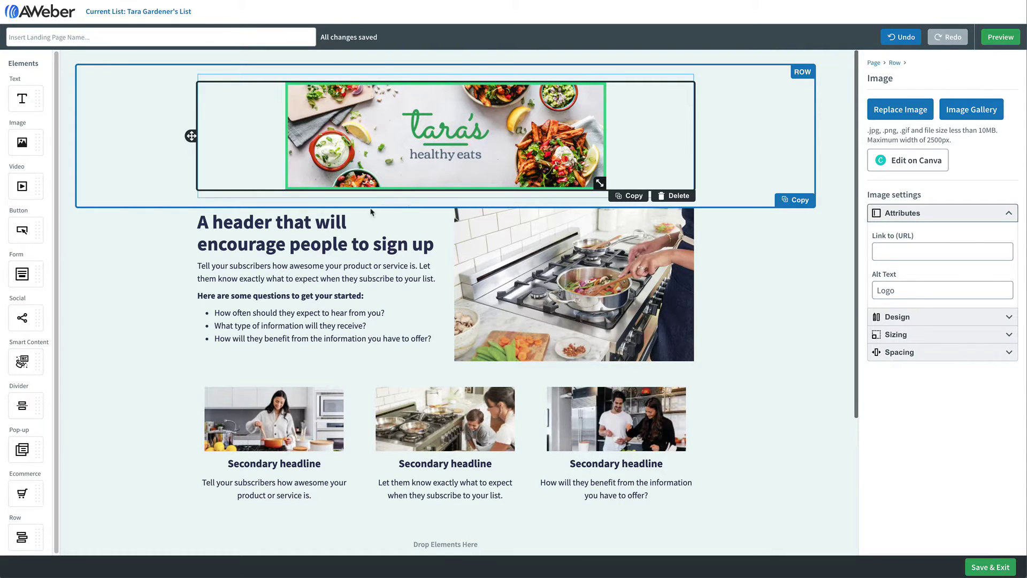
- Change the headline to 'Sign up to get free recipes, cooking tips, and more!!!!'
click(317, 225)
triple_click(318, 225)
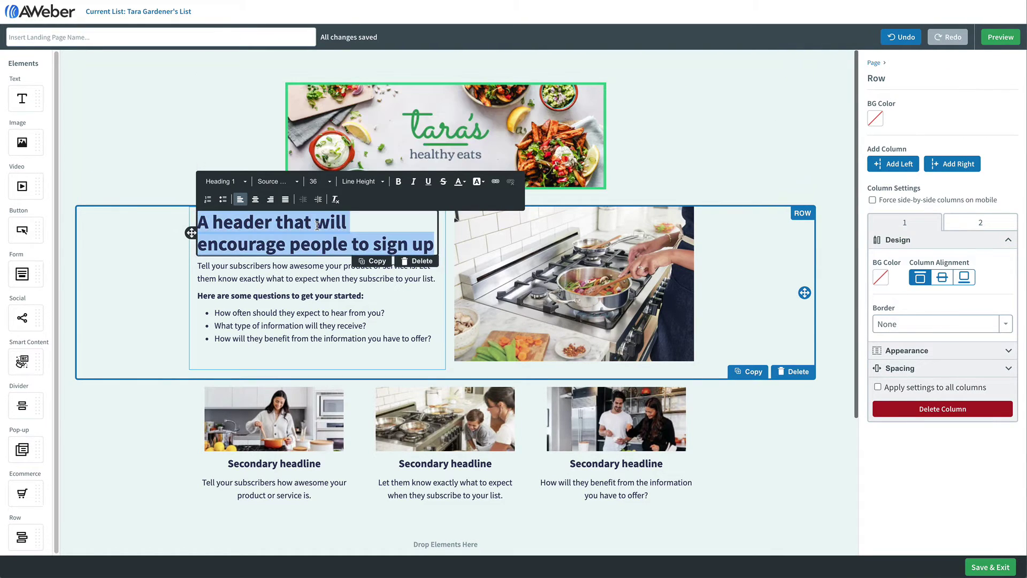
text(Sign up to g)
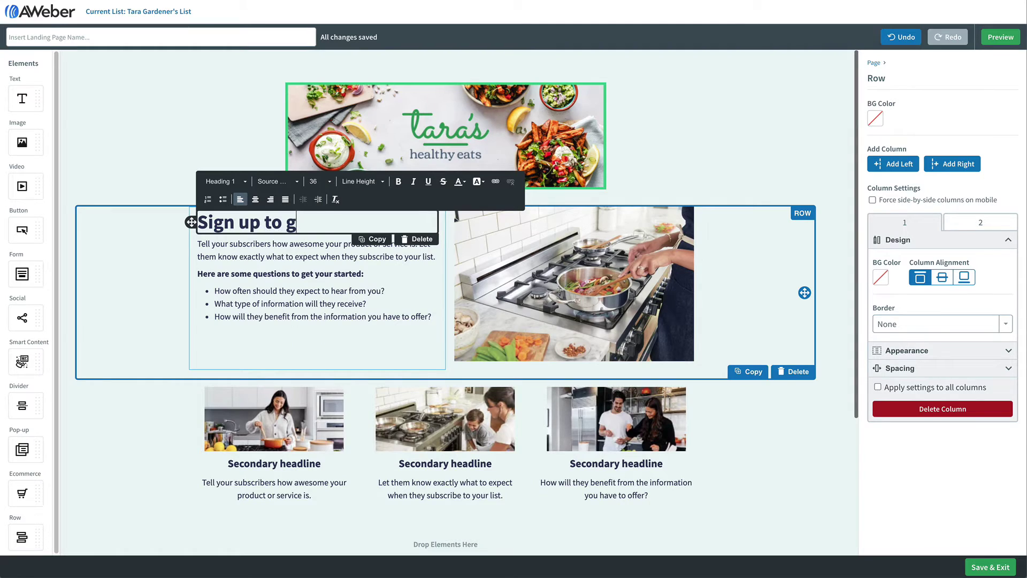
text(et free recipes)
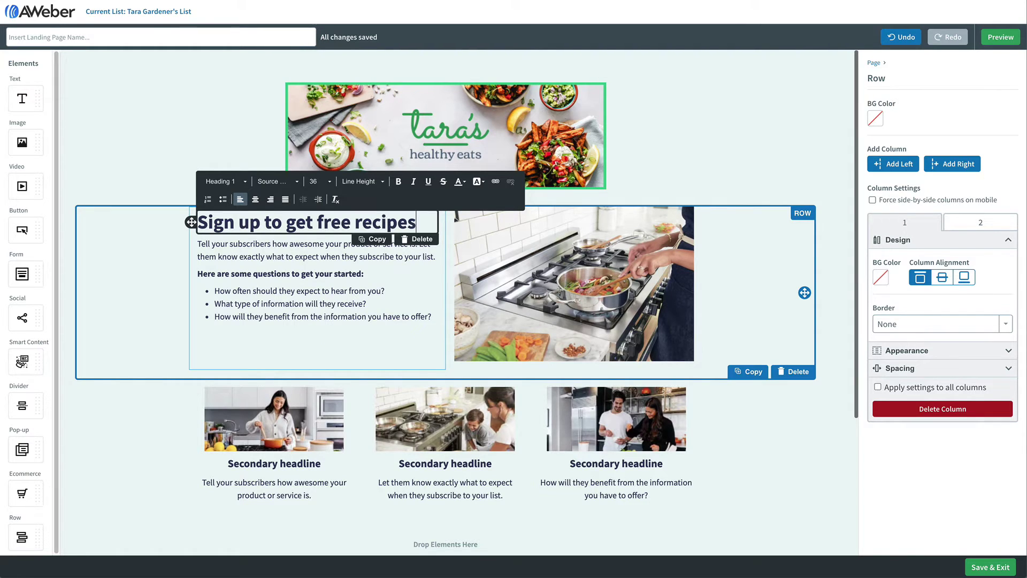
text(, cooking tips, and more!)
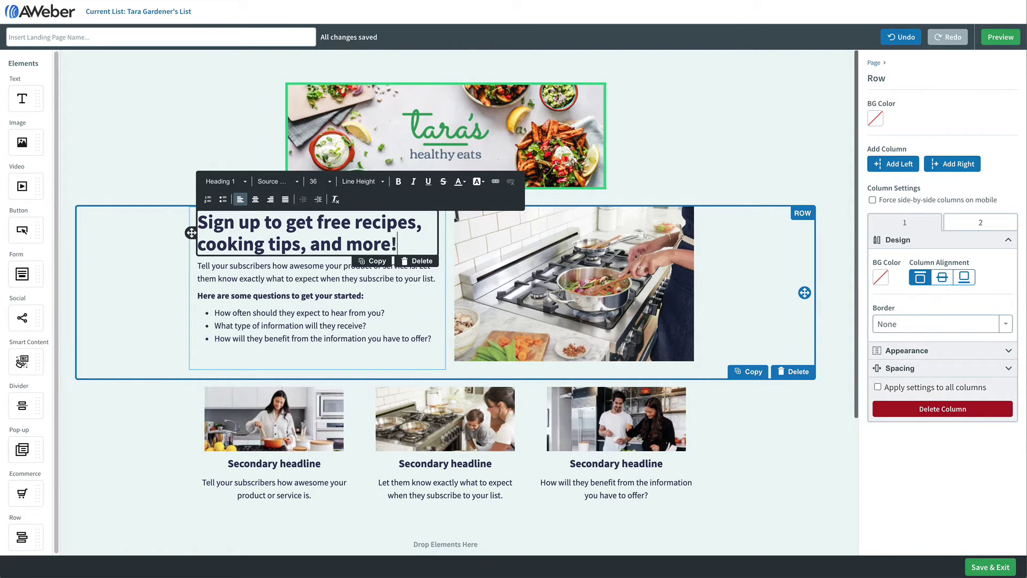
text(!!!)
click(588, 286)
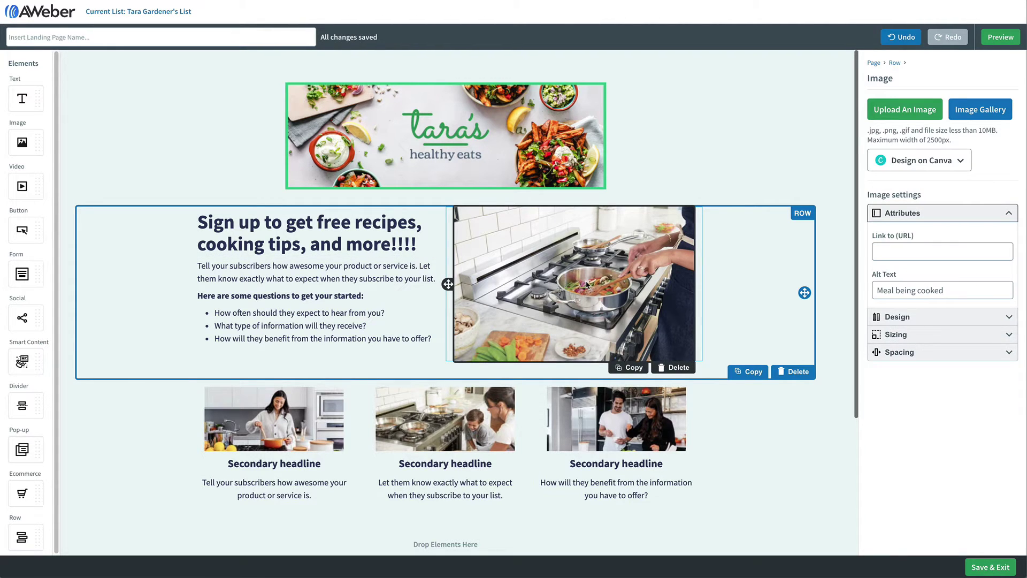
- Swap the stove photo for a vegetable-bowl stock image found by searching 'cooking'
click(972, 119)
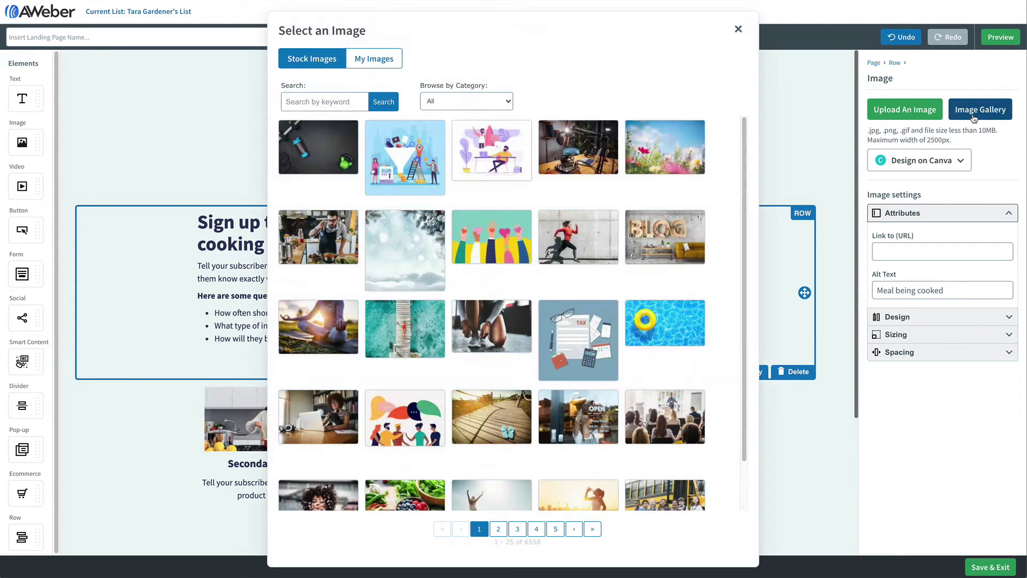
click(326, 101)
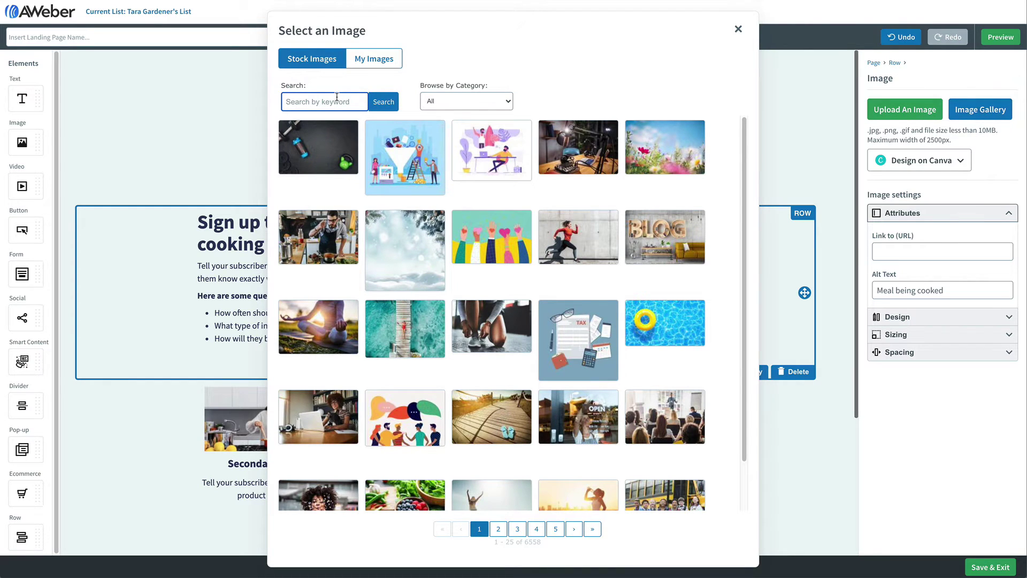
text(cooking)
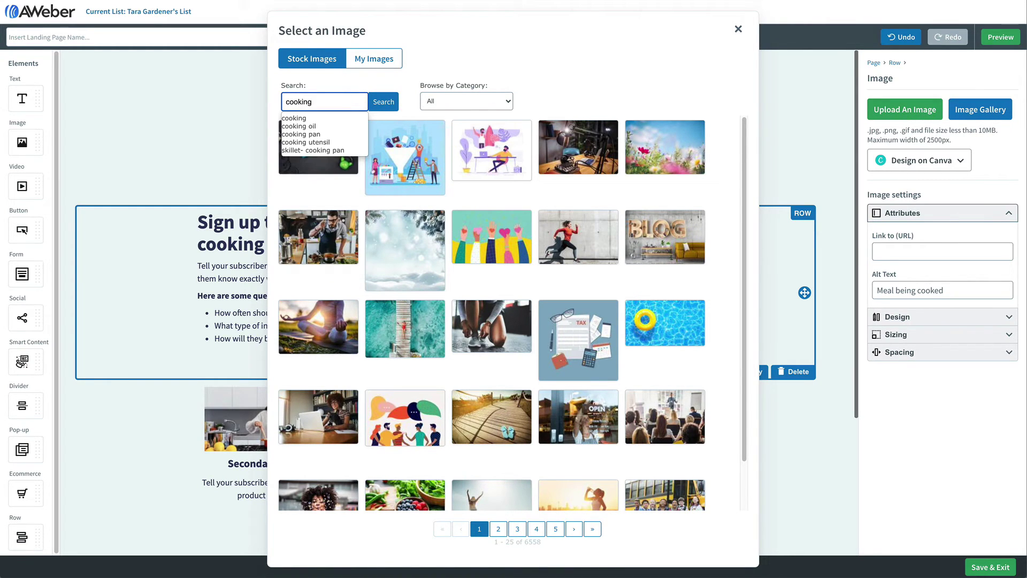
key(Return)
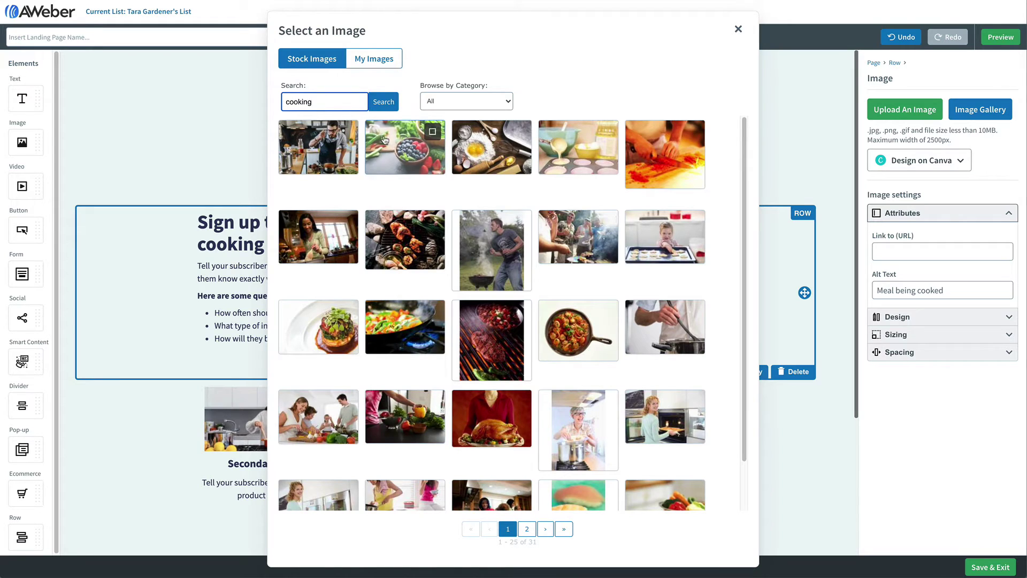
click(385, 141)
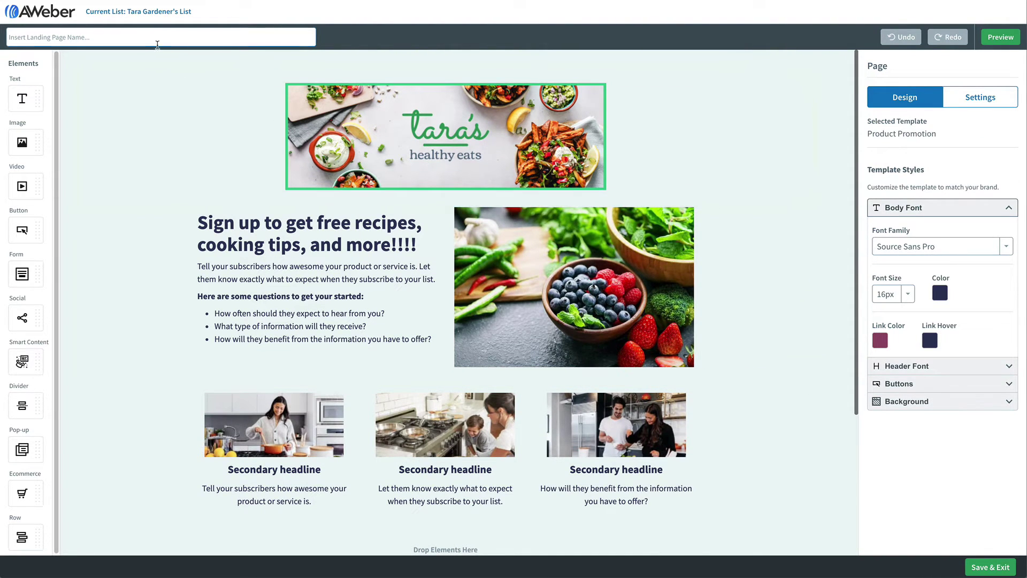
text(Tara's Hea)
text(lthy Eats Landing Page)
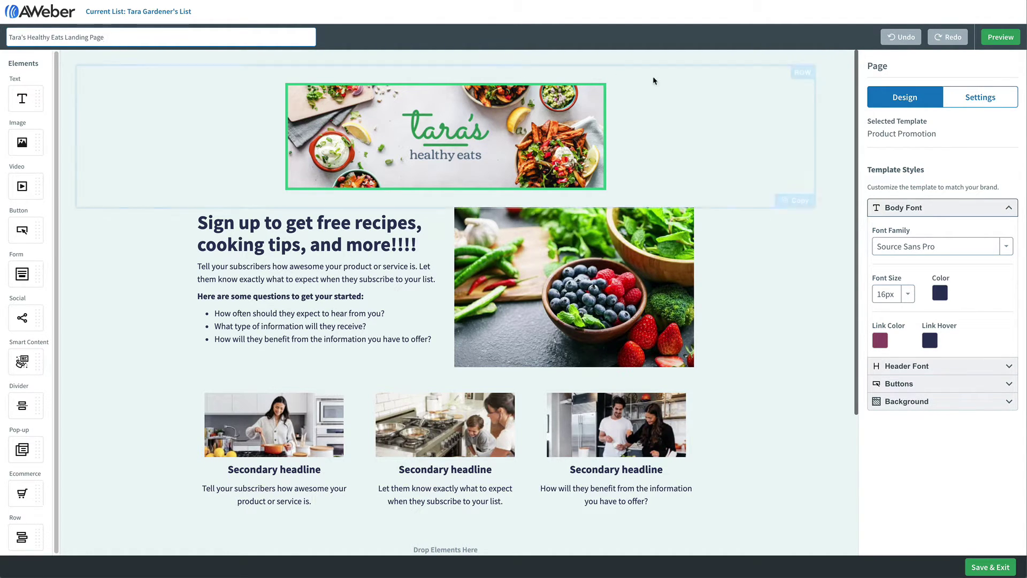
- Show the page Settings panel with the tarashealthyeats.aweb.page address
click(964, 99)
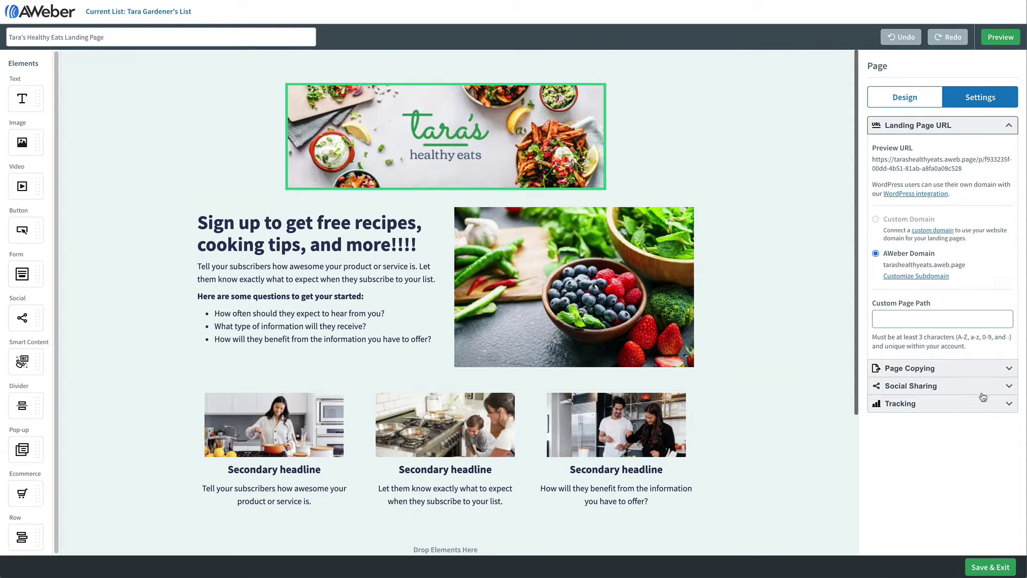
- Save Tara's Healthy Eats Landing Page, publish it, and copy its live Page URL
click(985, 567)
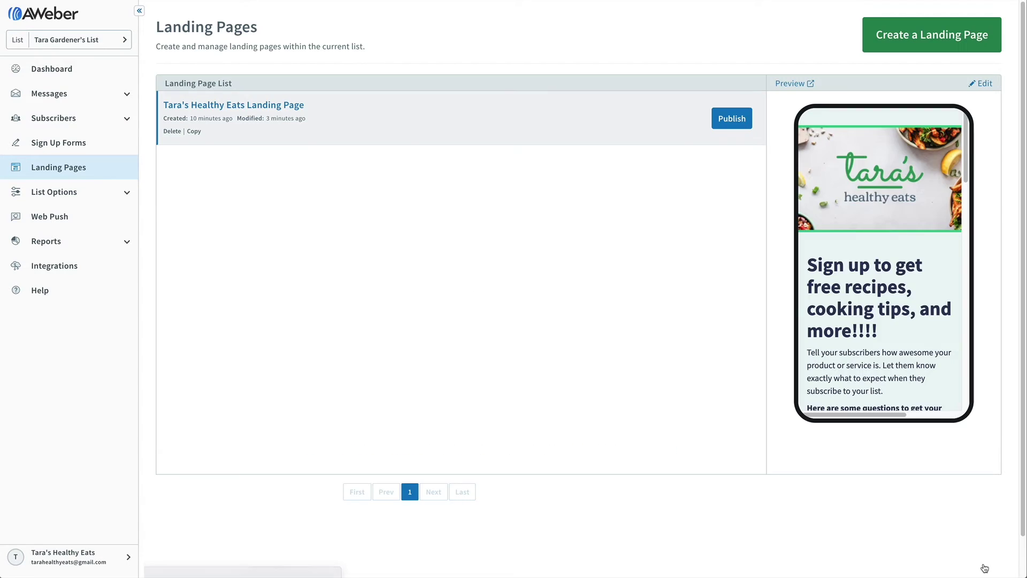
click(737, 125)
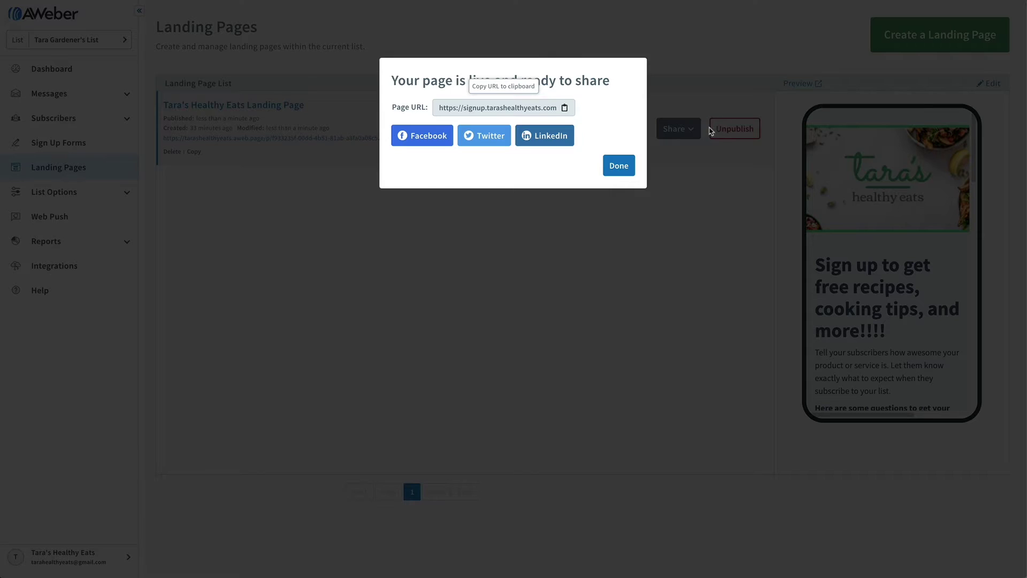
click(565, 111)
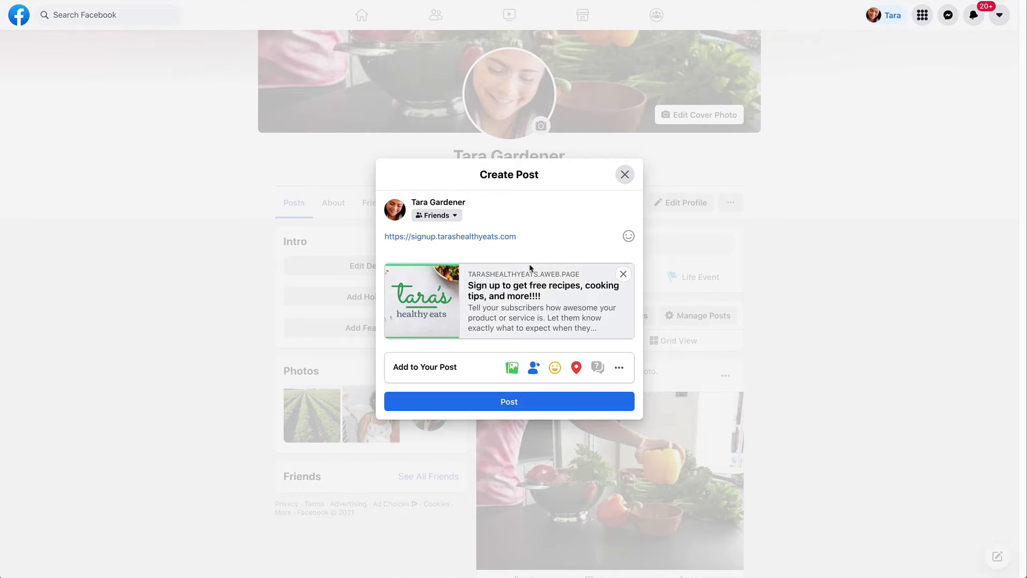
- Post the signup link on Tara Gardener's timeline and open it to view the live page
click(517, 409)
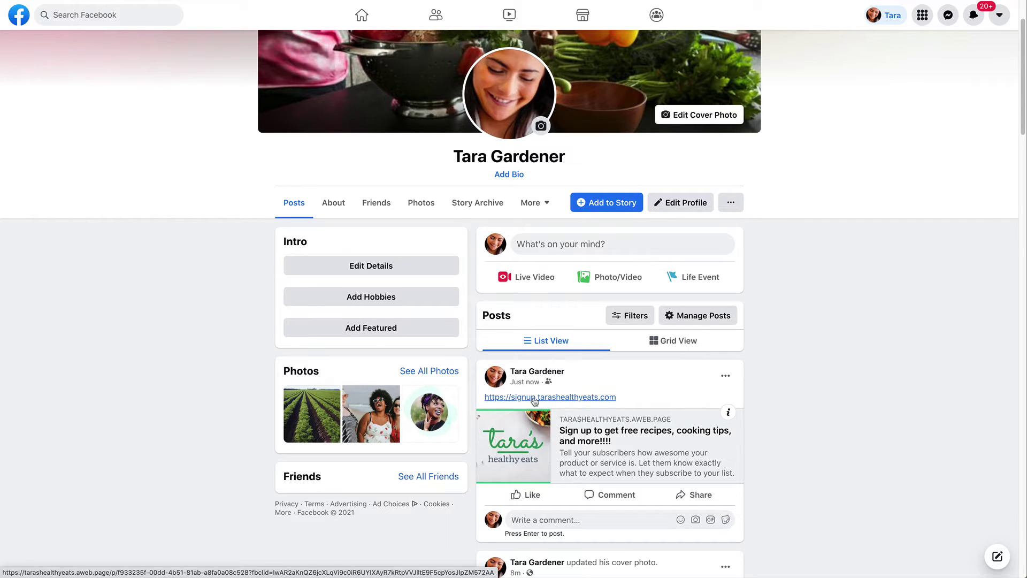
click(535, 398)
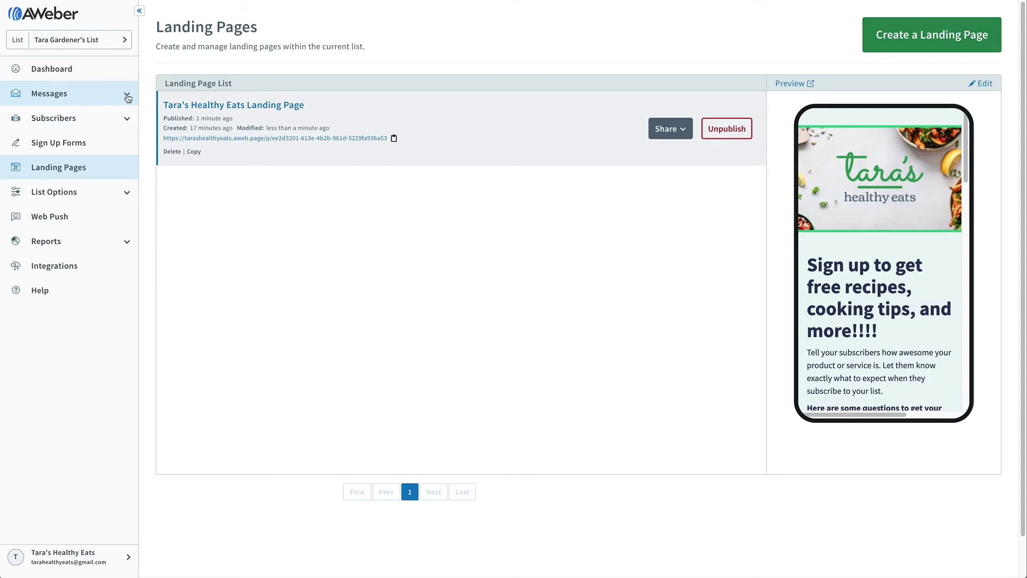
- Go to Campaigns under Messages and start creating a new campaign
click(127, 97)
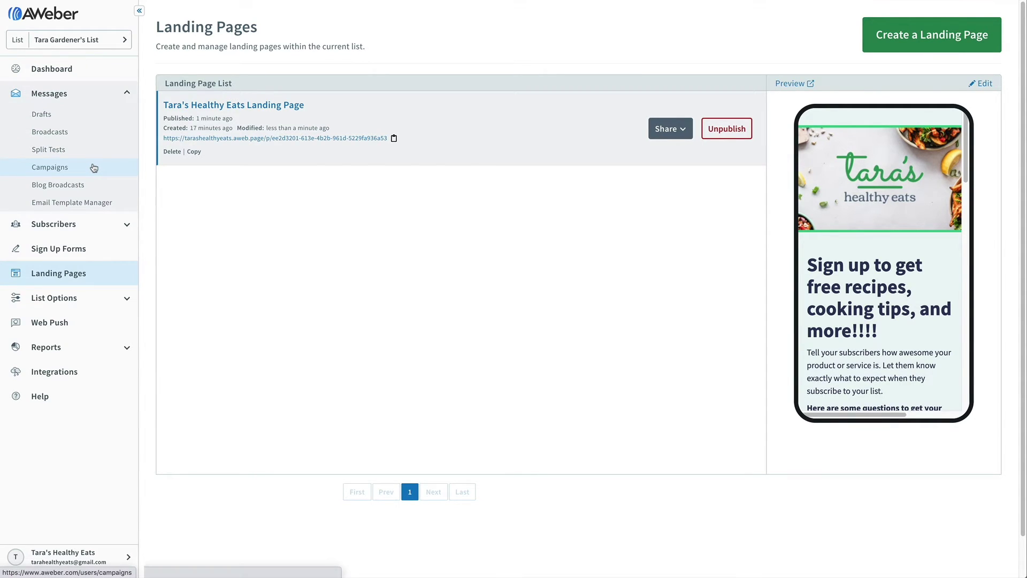
click(74, 169)
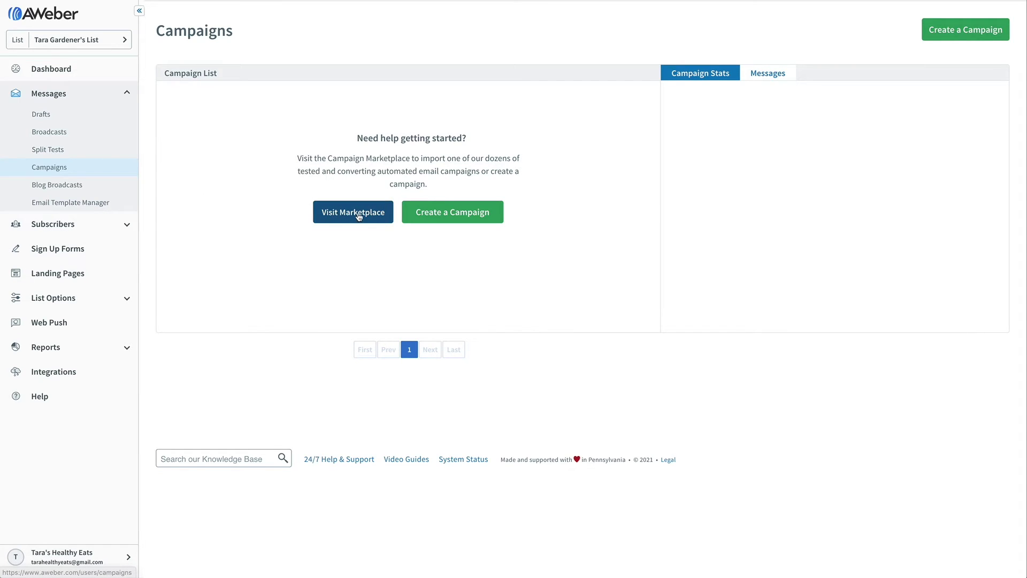
click(449, 220)
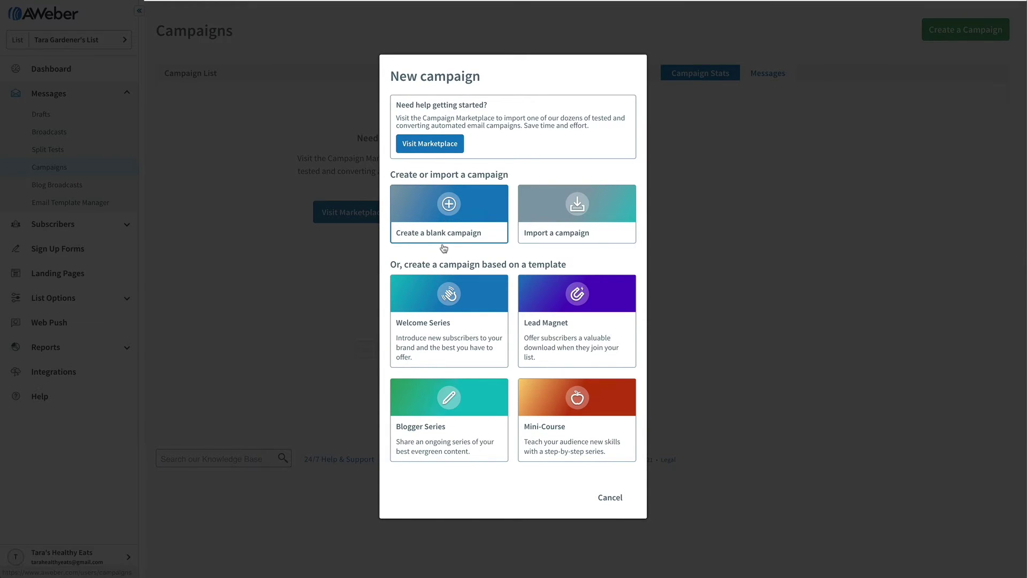
- Create a campaign named 'Welcome Campaign' from the Welcome Series template
click(449, 329)
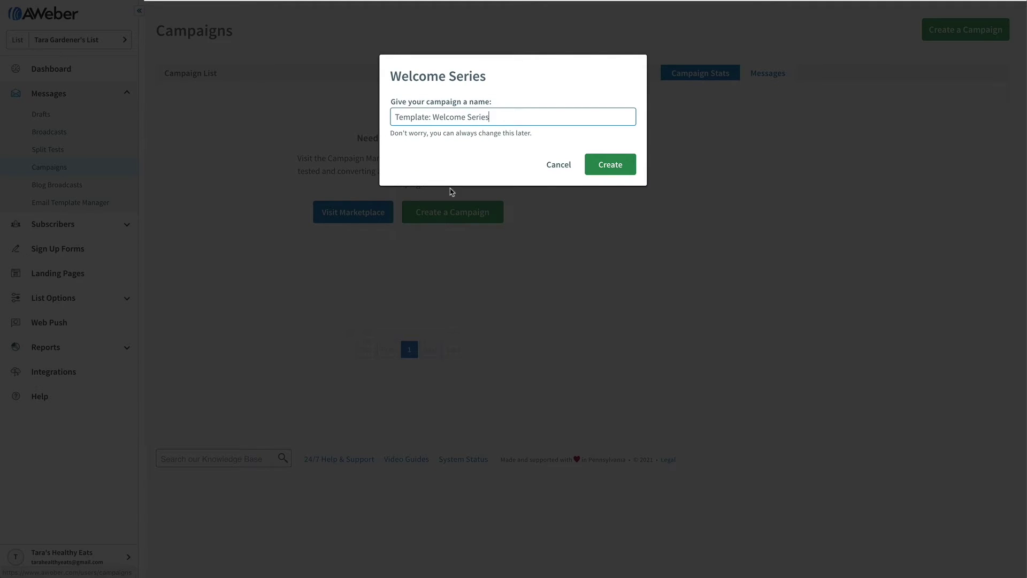
drag(433, 118, 394, 118)
key(BackSpace)
double_click(443, 117)
text(Campaign)
click(610, 165)
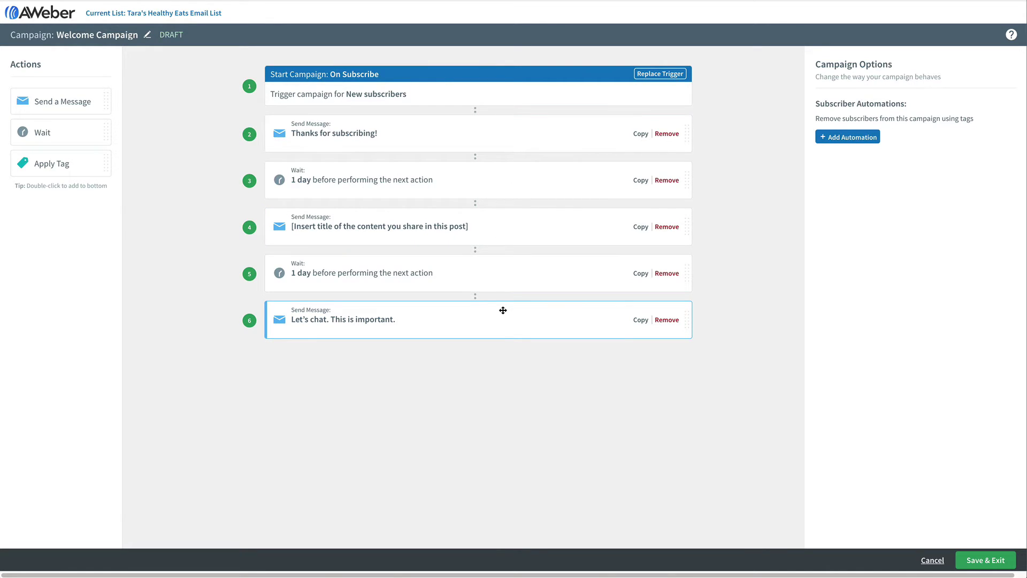
- Open the 'Thanks for subscribing!' email and browse the Image Gallery for its YOUR LOGO placeholder
click(523, 130)
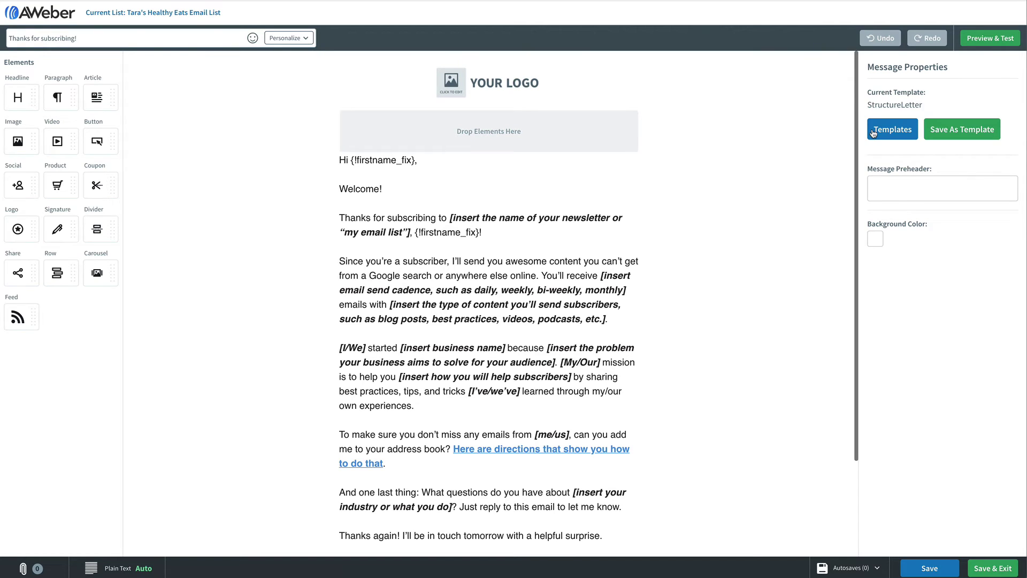
mouse_move(489, 130)
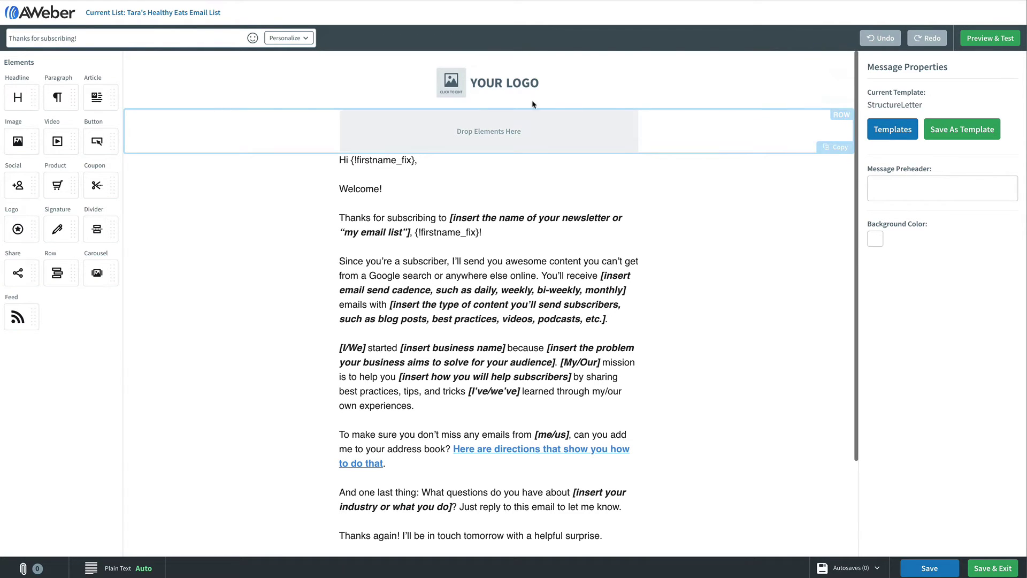
click(514, 95)
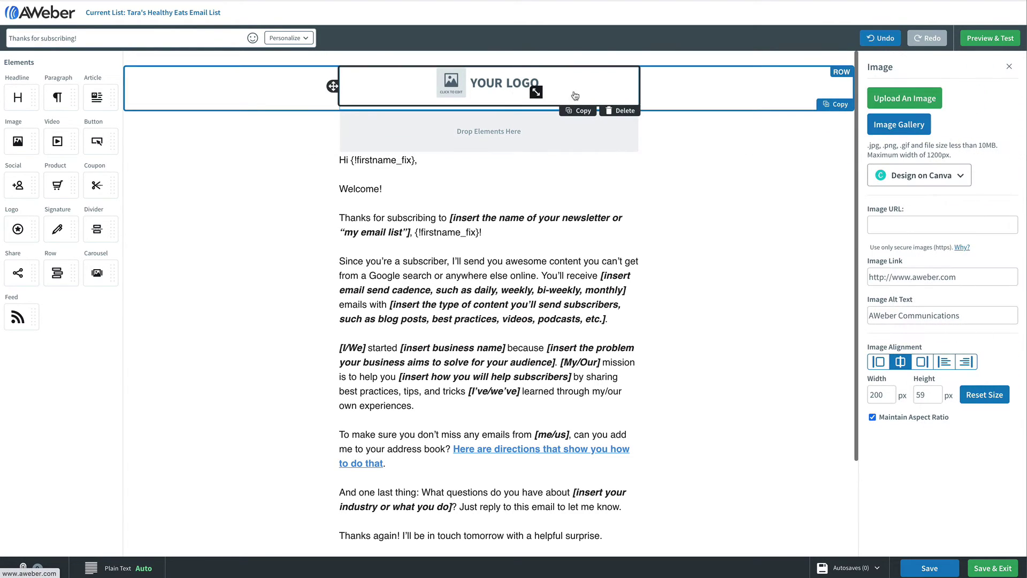
click(899, 125)
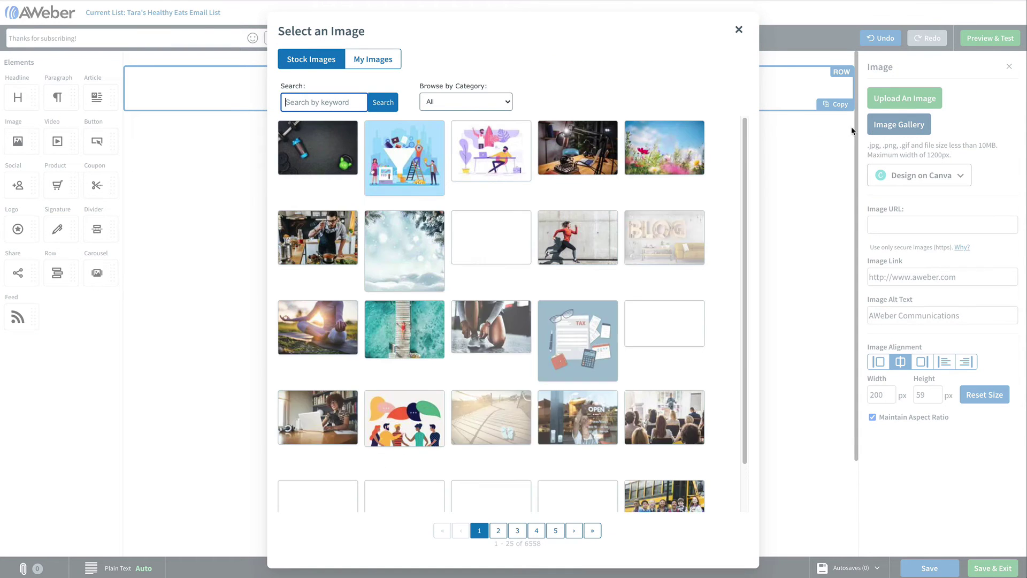
- Insert the Tara's healthy eats logo from My Images, slightly resized
click(388, 66)
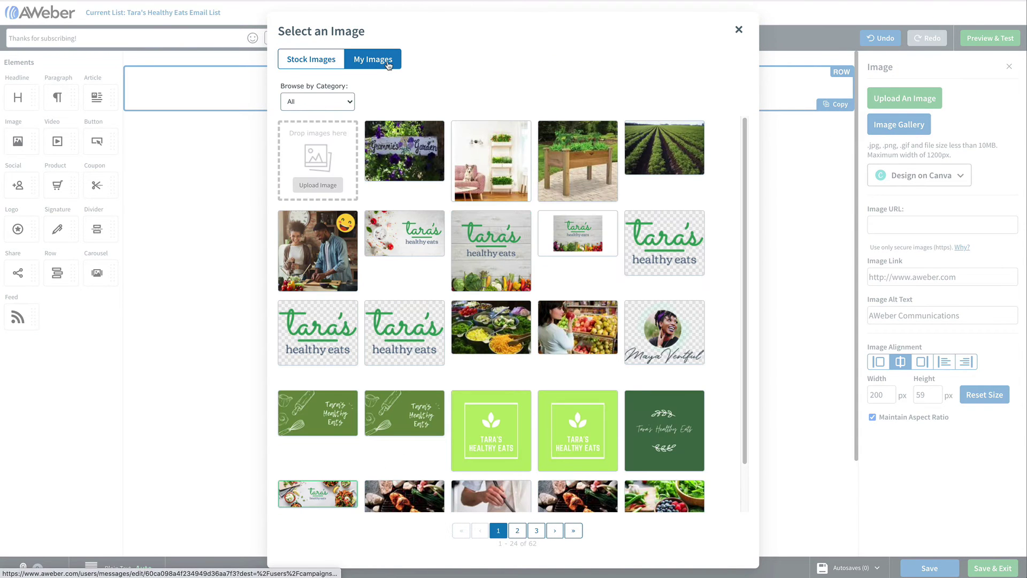
click(654, 257)
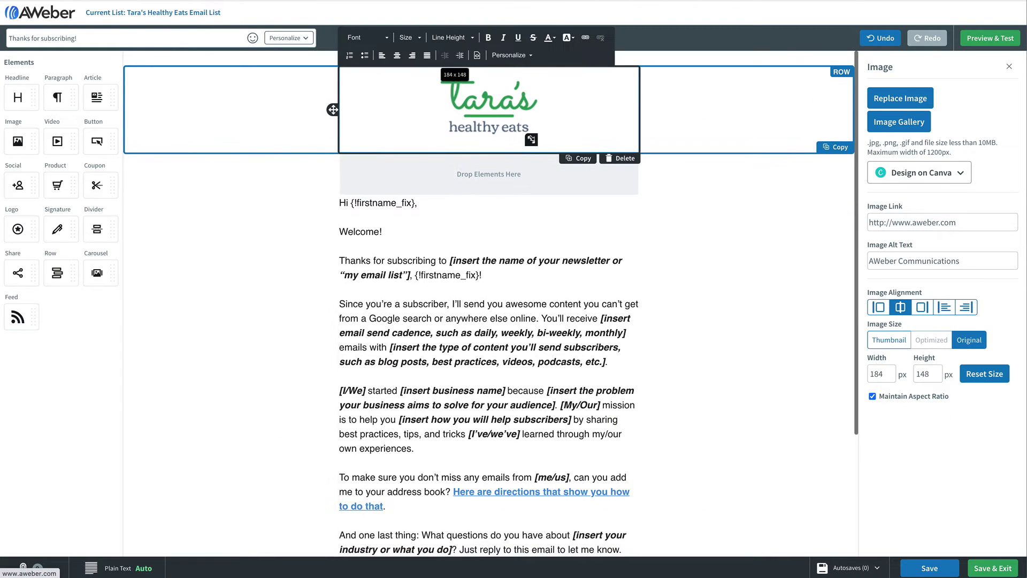
drag(532, 140, 531, 139)
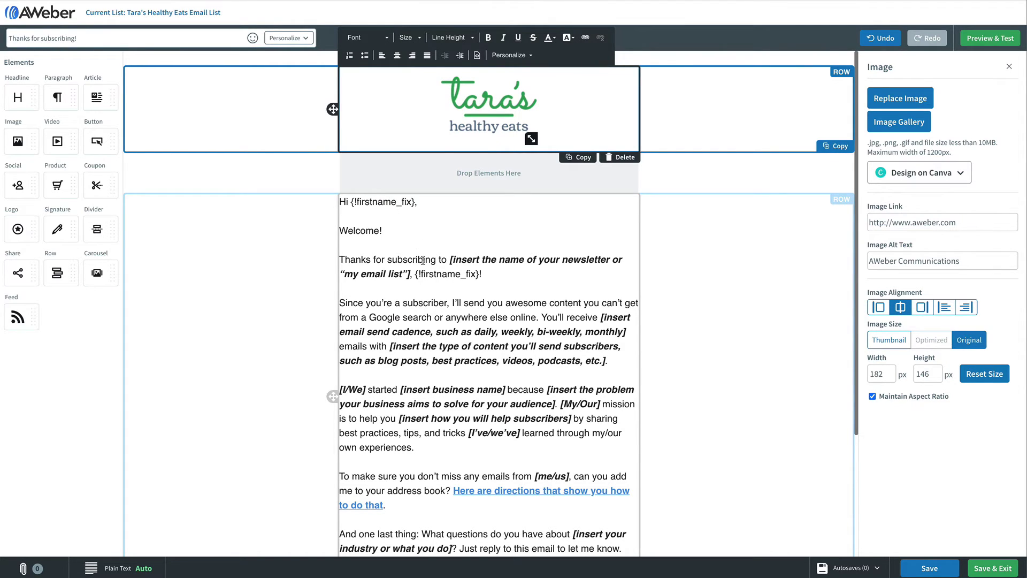
drag(450, 259, 410, 276)
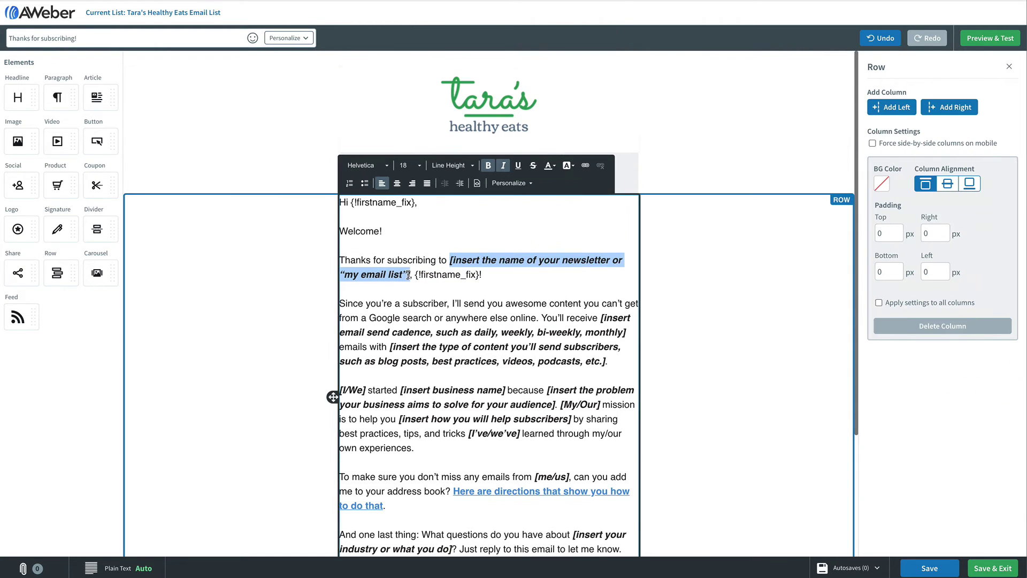
text(Tar)
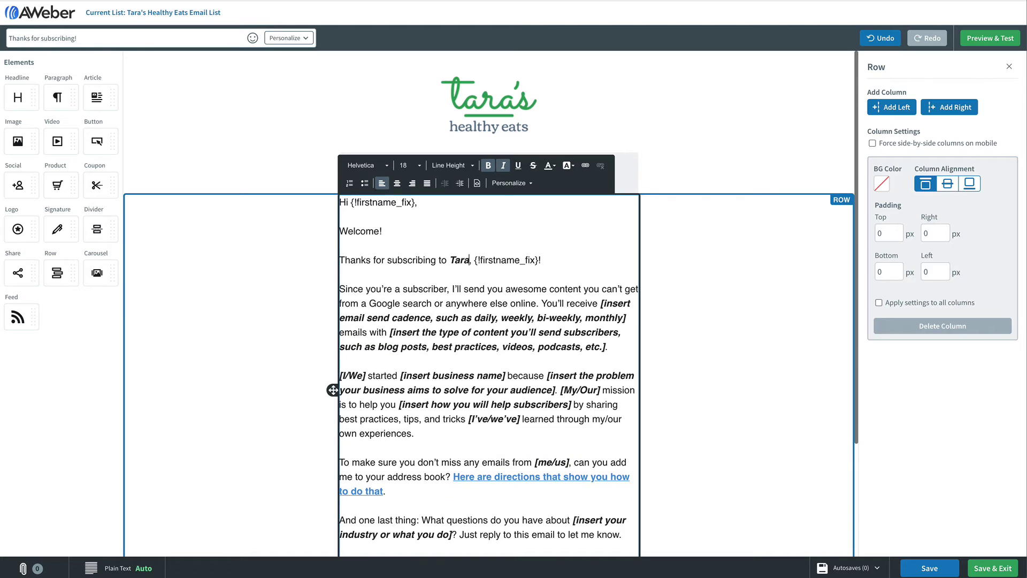
text(a's Heal)
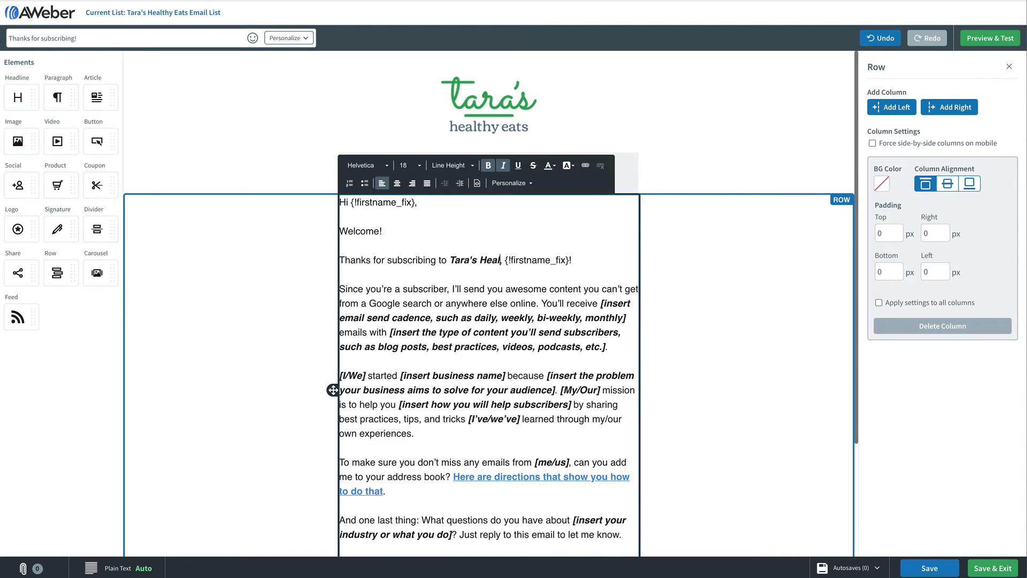
text(thy Eats)
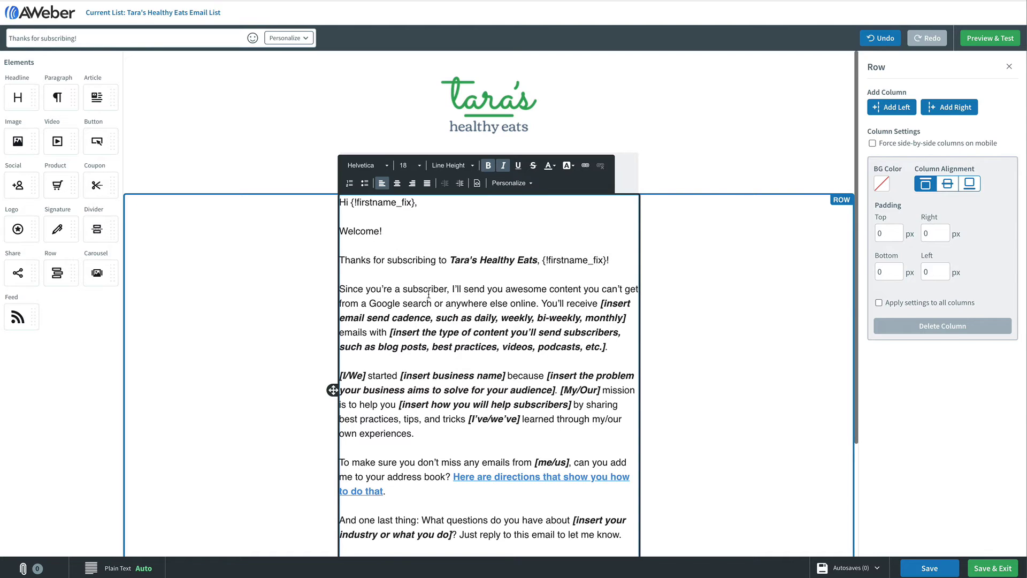
- Look over the send-cadence and content-type placeholders in the welcome text
click(602, 304)
drag(601, 305, 634, 317)
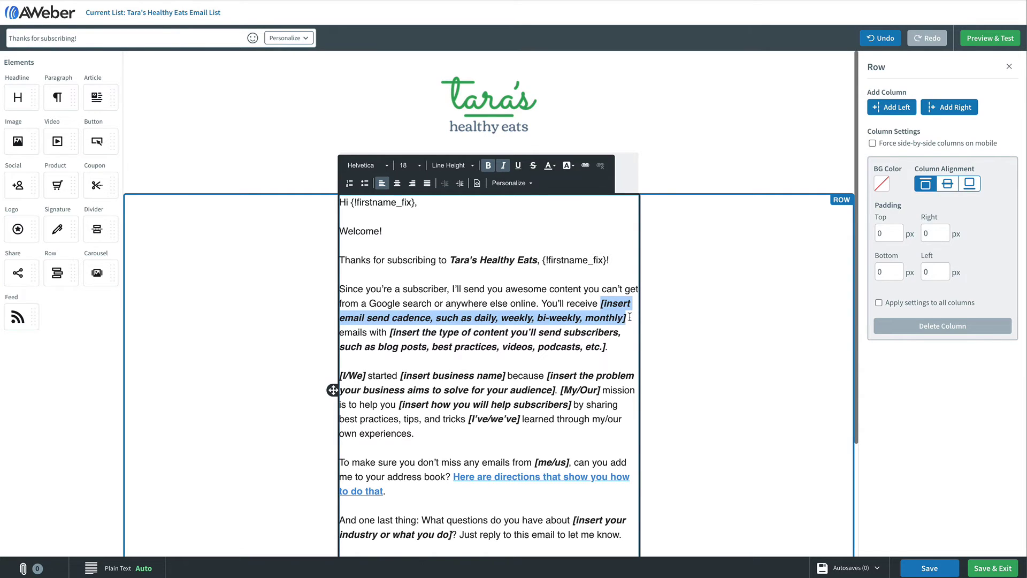
drag(390, 333, 607, 345)
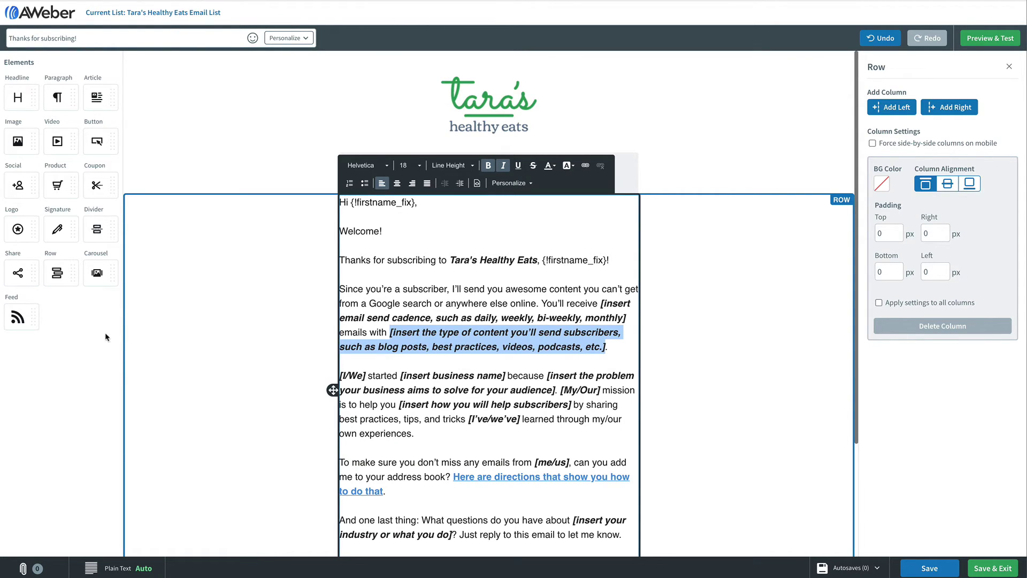
click(89, 337)
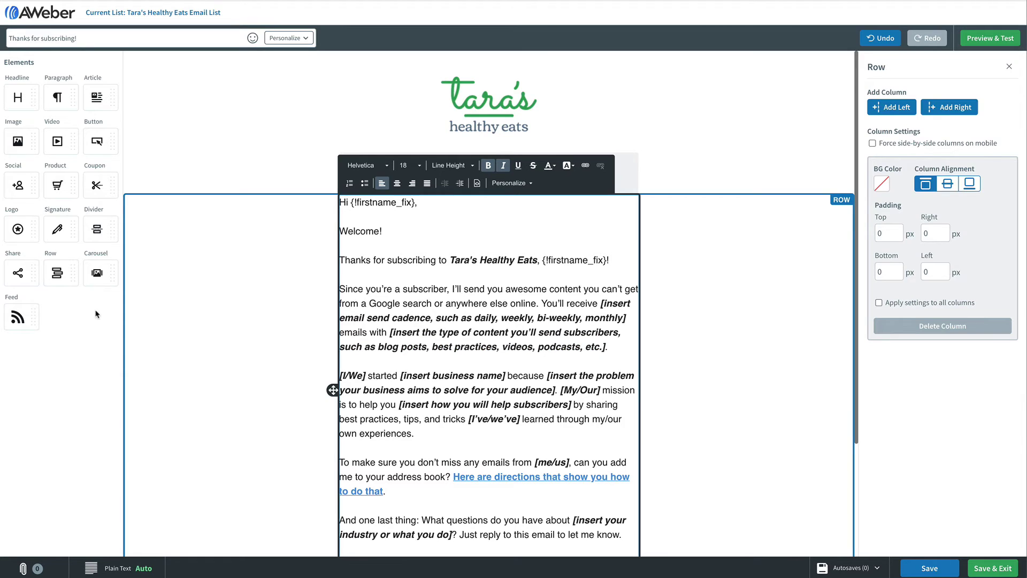
drag(17, 141, 438, 161)
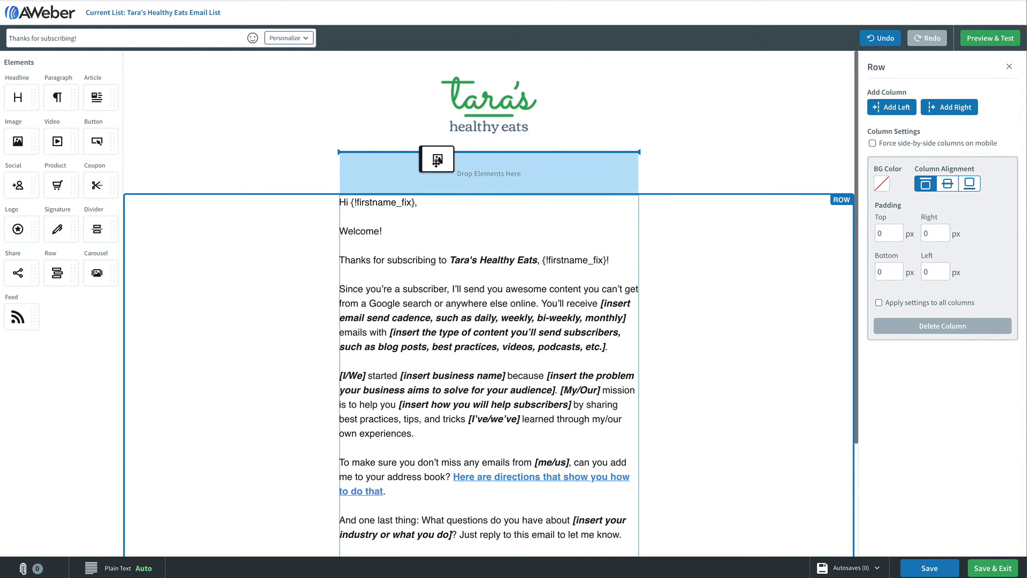
- Add the grilled-food photo from My Images below the logo at about half size, then save
drag(438, 160, 436, 166)
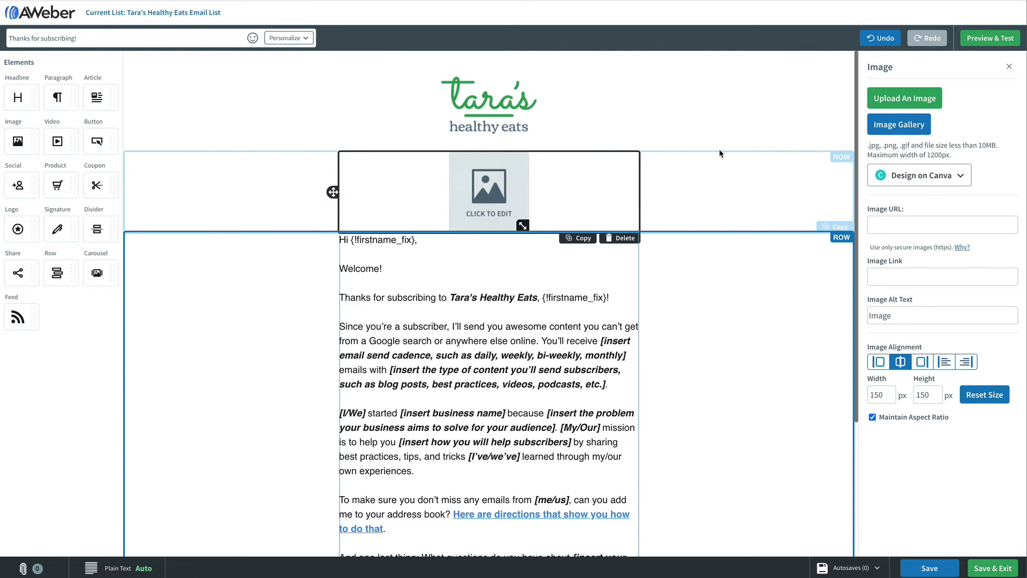
click(897, 125)
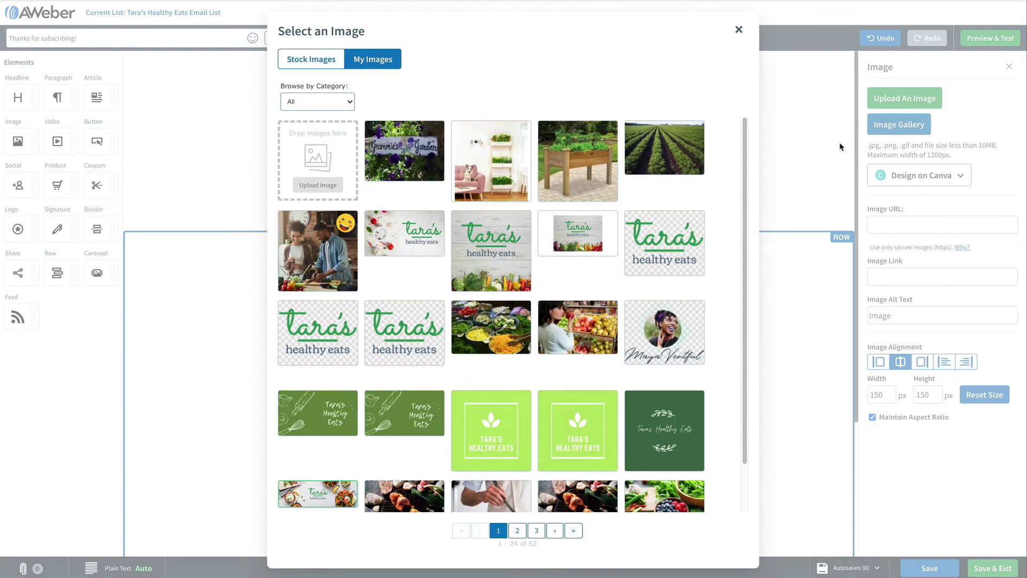
scroll(657, 190, down, 1)
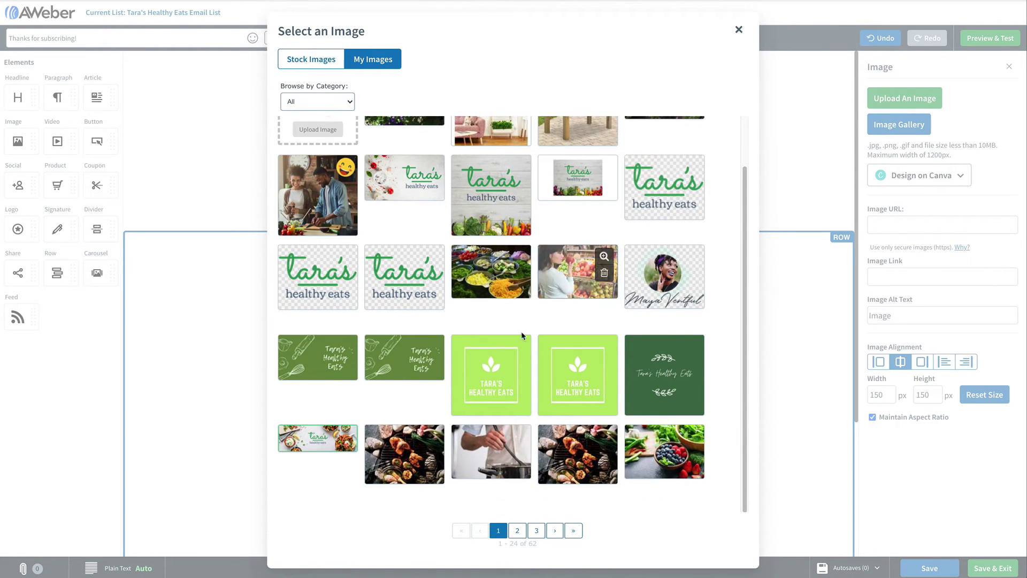
click(399, 462)
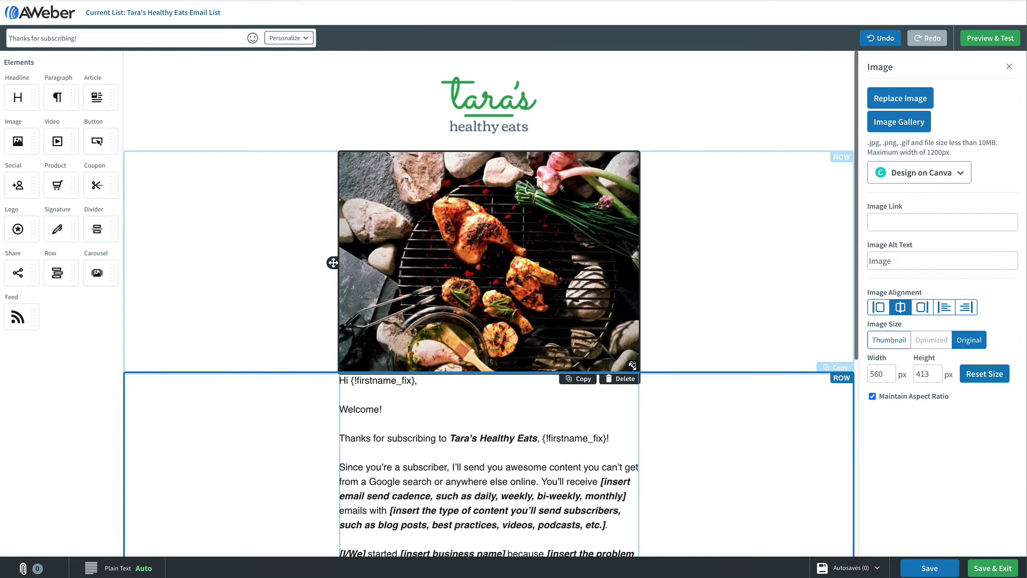
drag(633, 365, 565, 268)
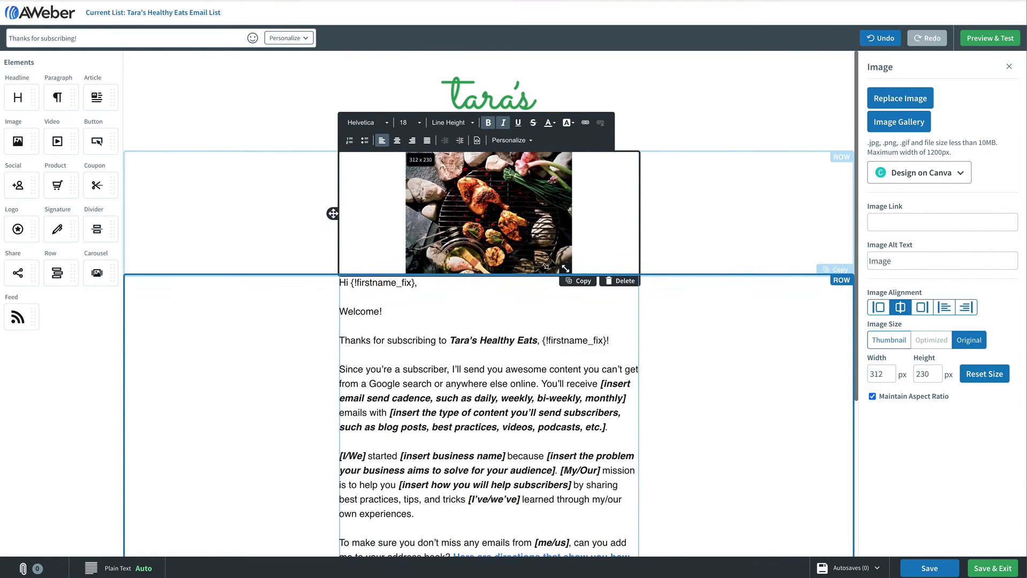
click(988, 566)
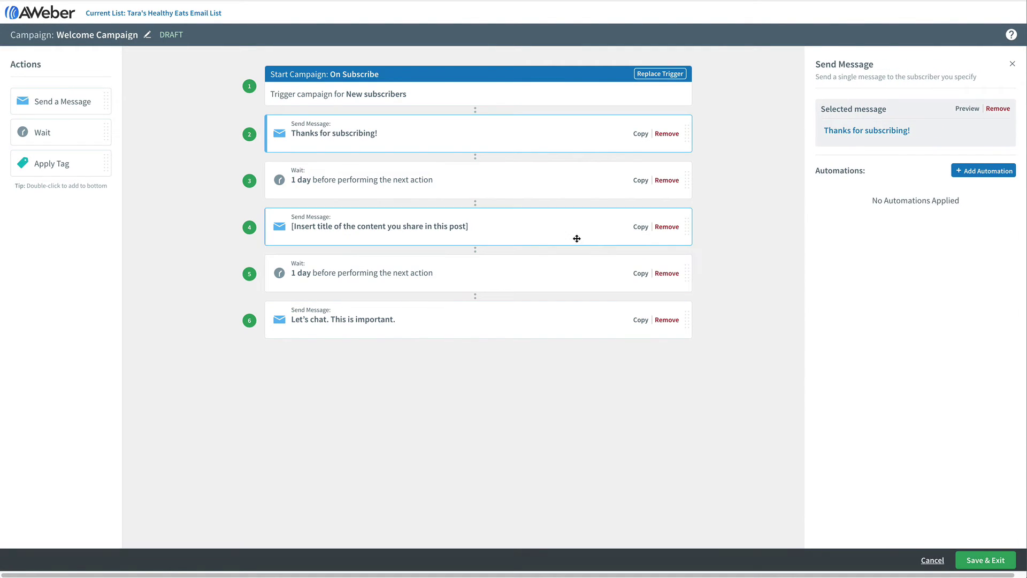
- Change the first wait step's delay to 2 days, then back to 1 day
click(551, 233)
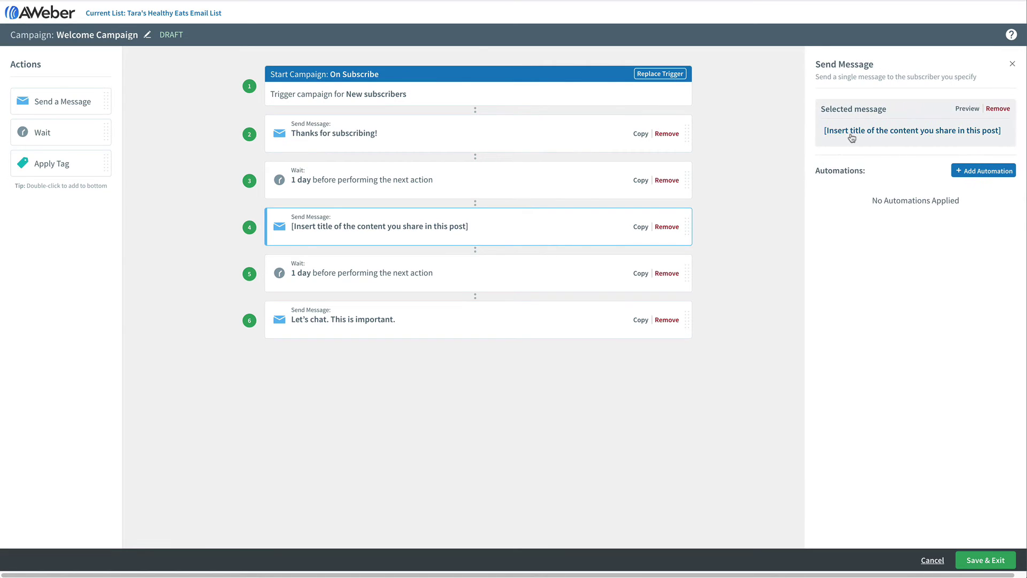
click(578, 312)
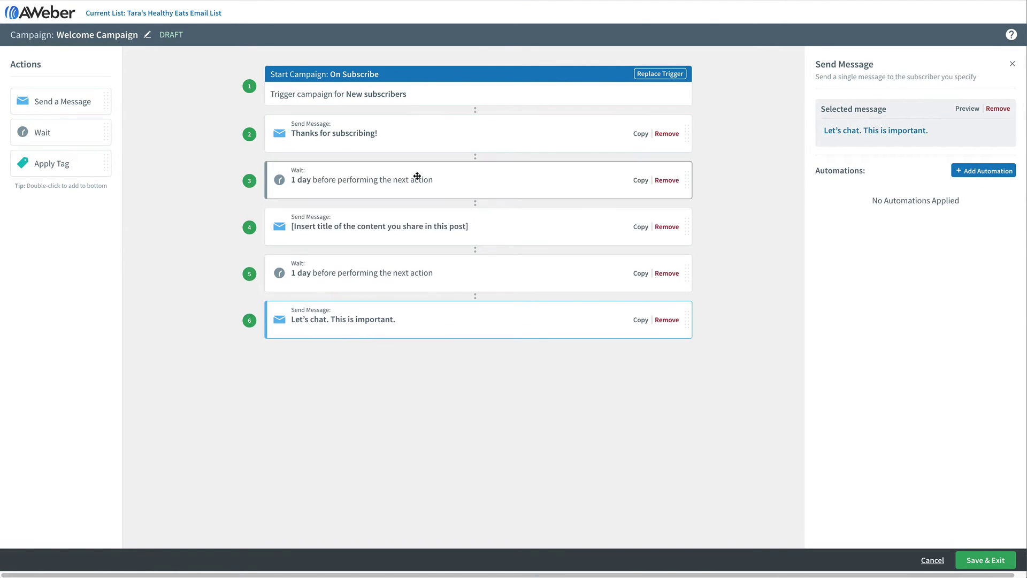
click(293, 185)
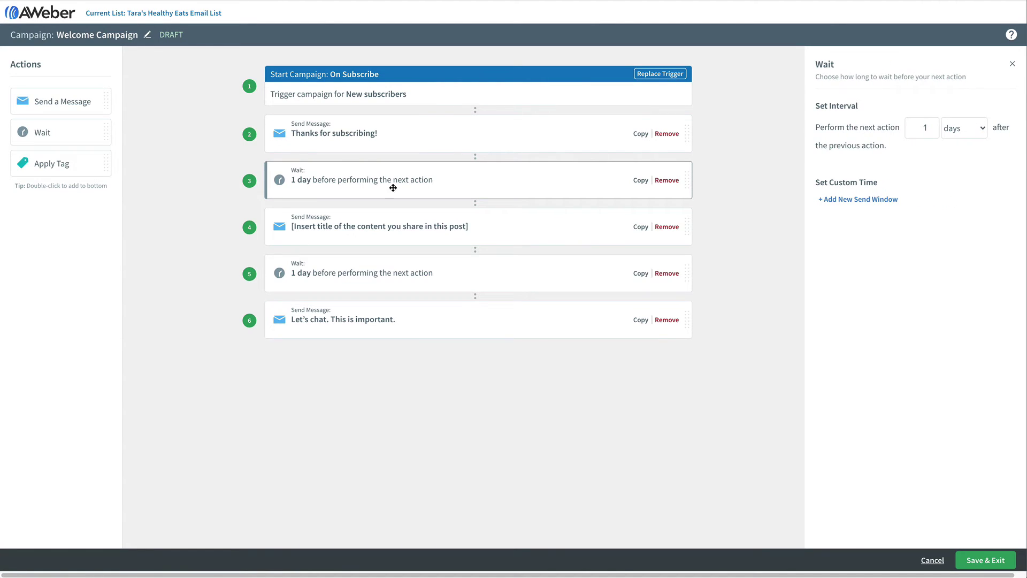
click(917, 129)
double_click(916, 129)
text(2)
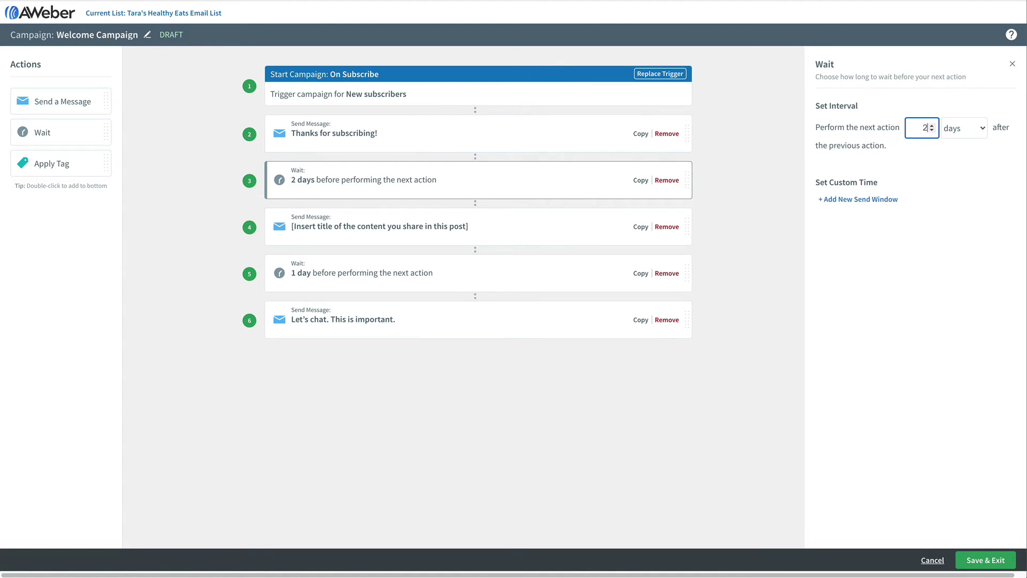
click(931, 130)
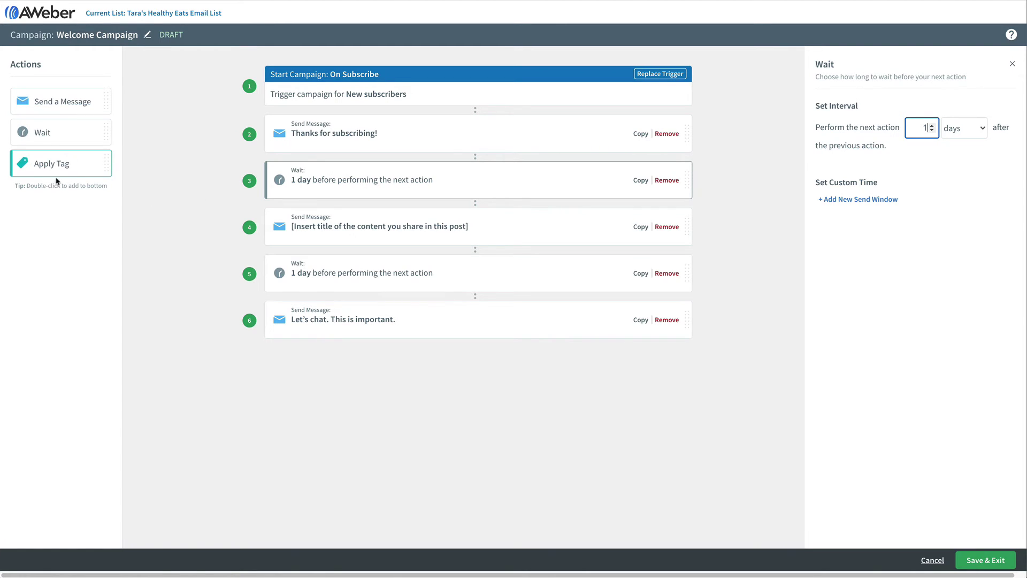
- Add a 'welcomed subscribers' Apply Tag step, with a 1-day wait and new message before it
drag(64, 168, 403, 376)
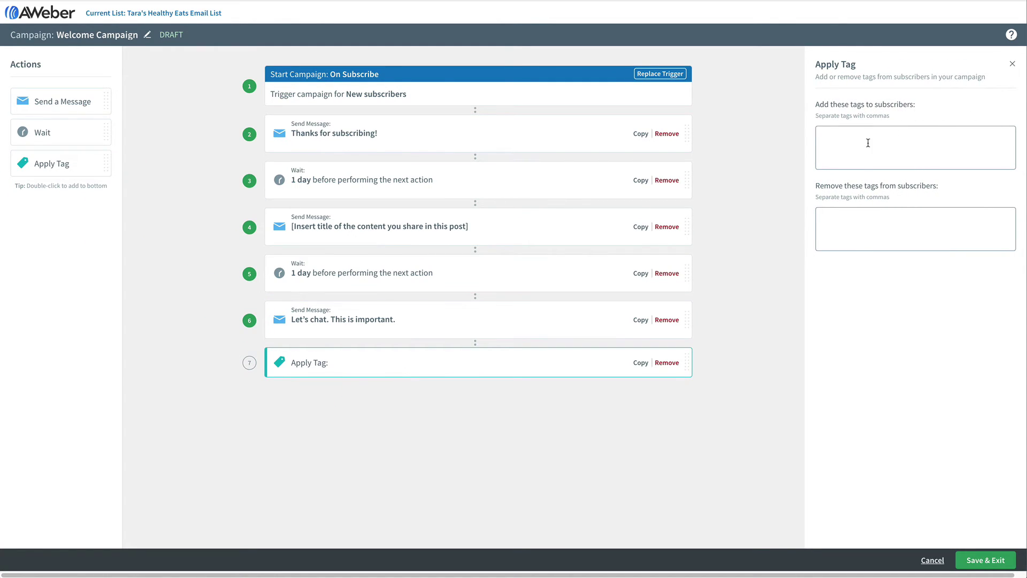
text(wel)
text(comed subscribers)
key(Return)
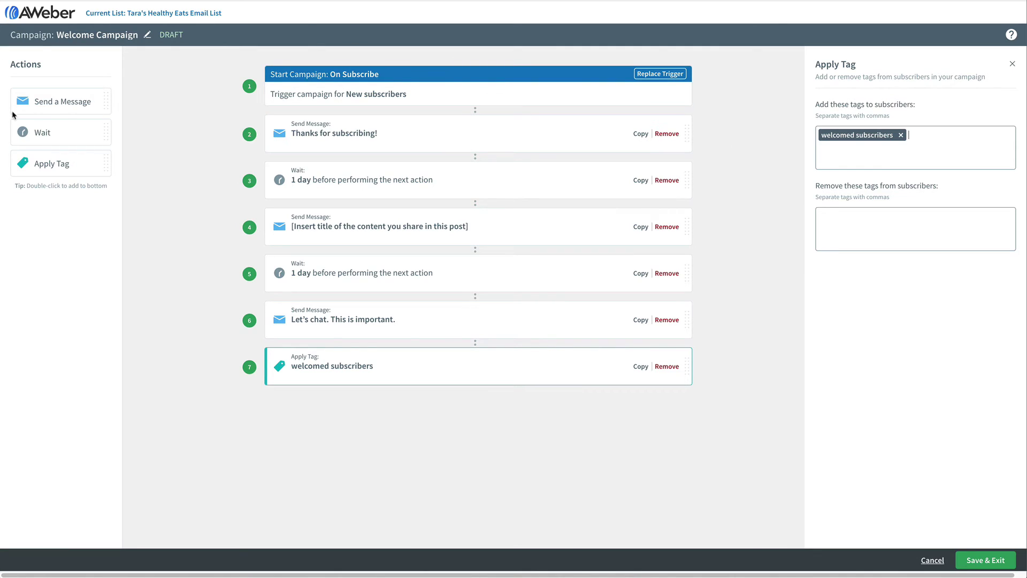
drag(88, 134, 326, 339)
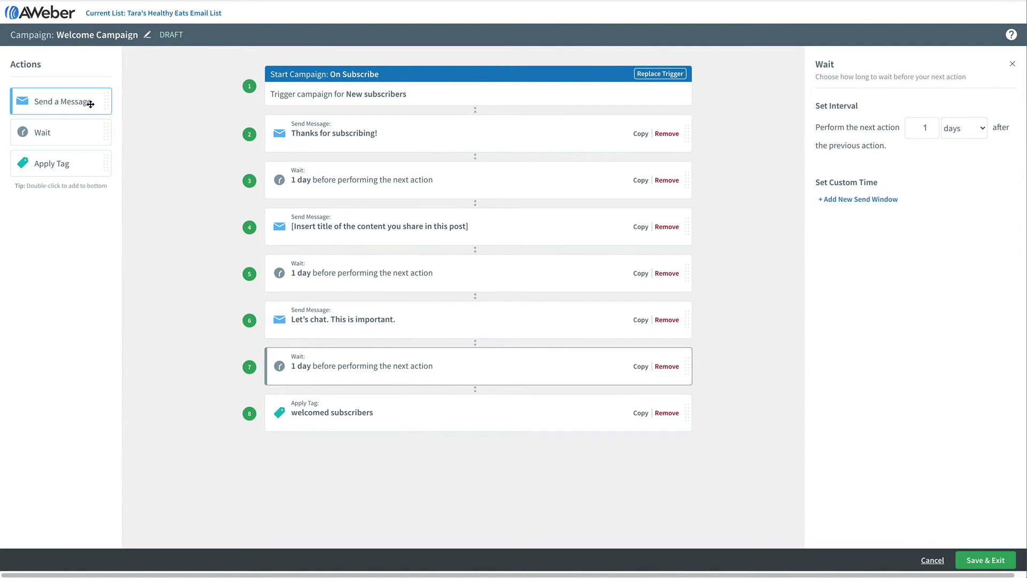
mouse_move(81, 101)
mouse_down()
mouse_move(349, 356)
mouse_move(371, 407)
mouse_up()
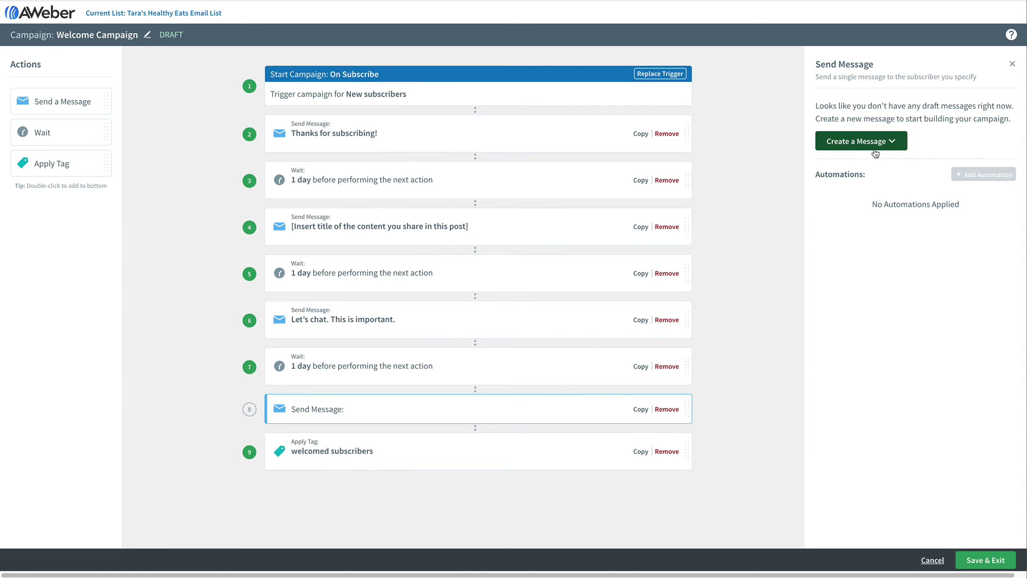
- Change the Welcome Campaign's status from Draft to Active and confirm
click(970, 559)
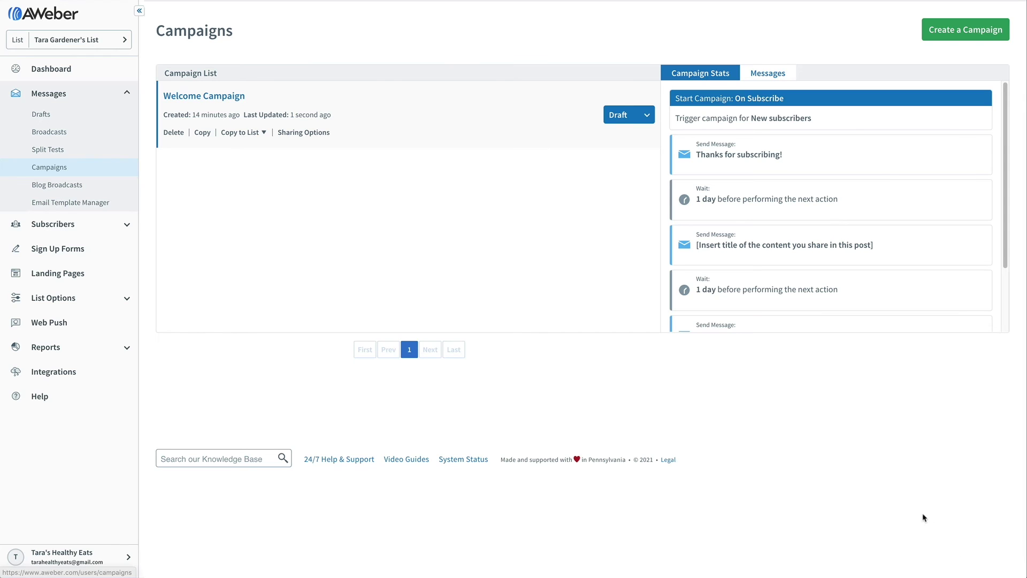
click(649, 118)
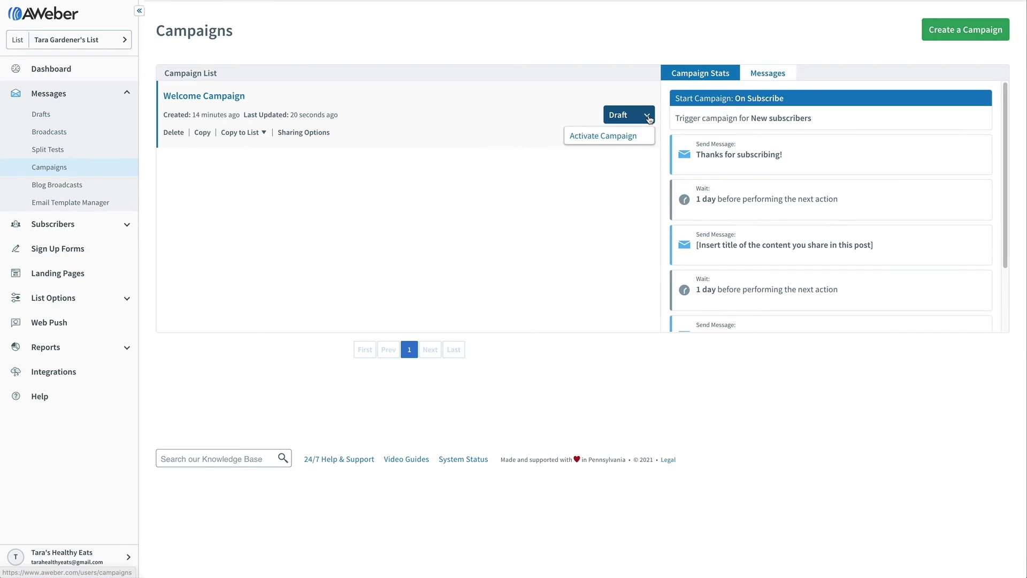
click(629, 136)
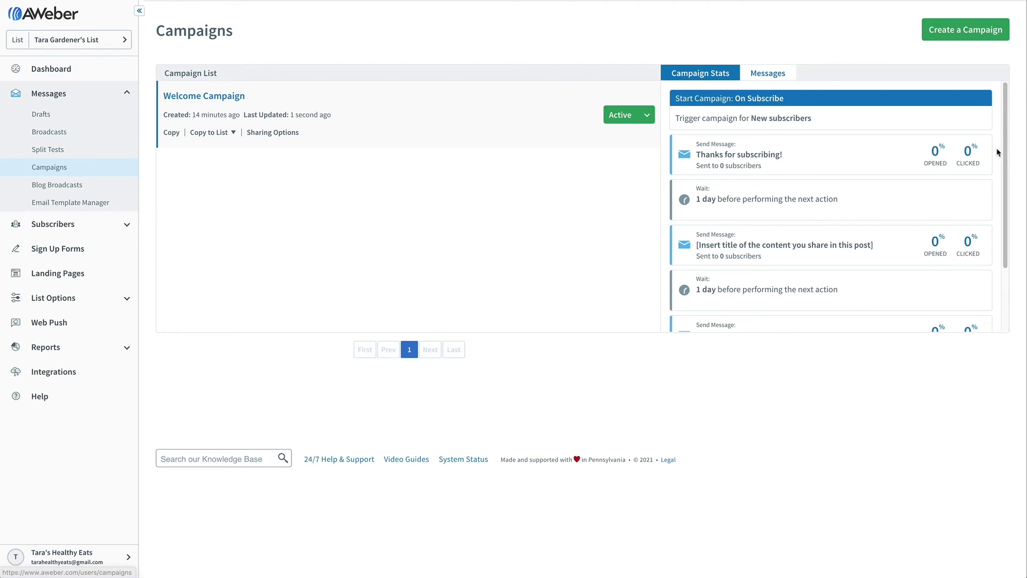
mouse_move(1006, 150)
mouse_down()
mouse_move(1005, 207)
mouse_move(1003, 127)
mouse_up()
- Open Subscribers to view the list's eight contacts, then expand the Messages options
click(125, 226)
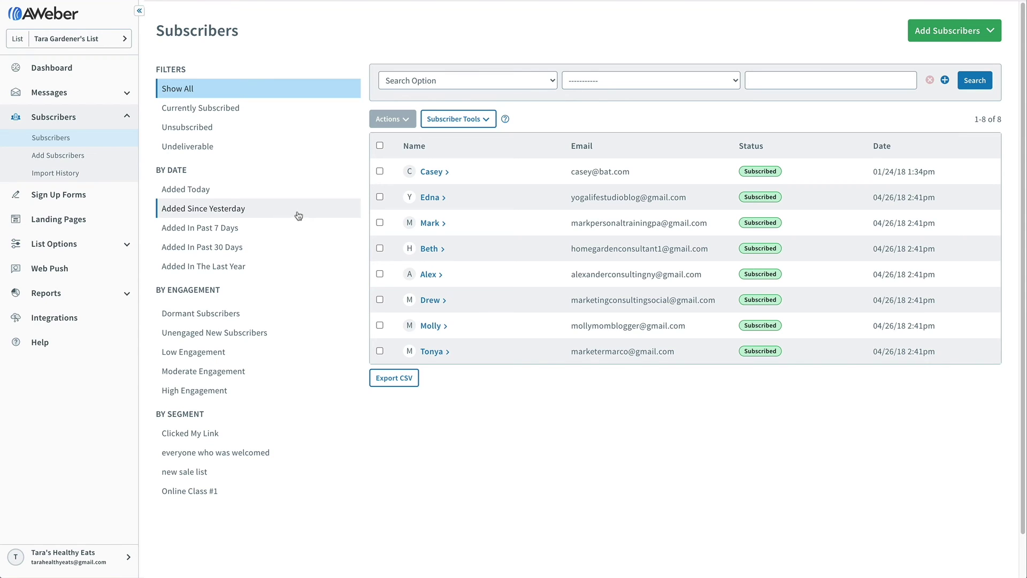
click(125, 95)
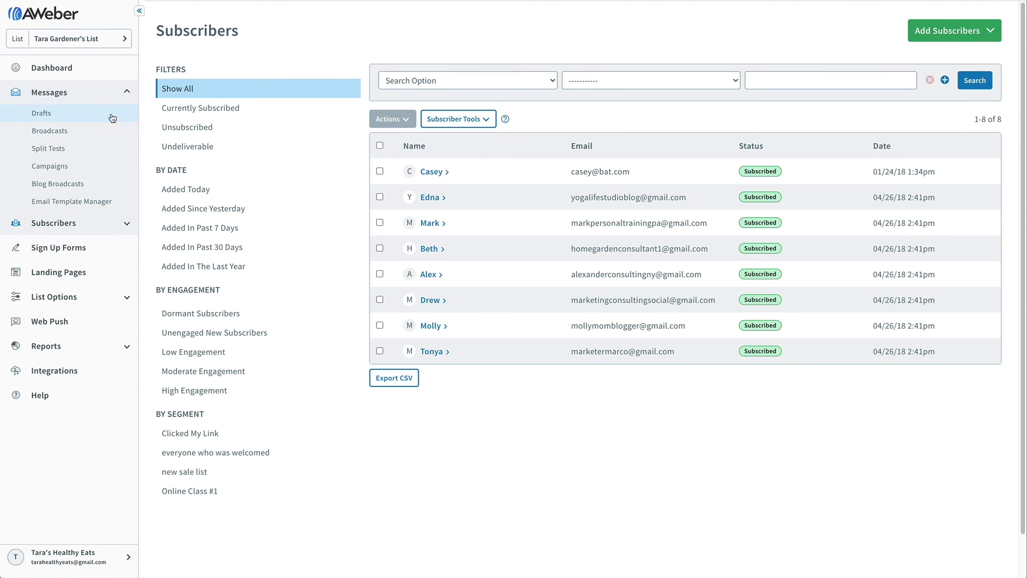
- Build a broadcast from the Newsletter template with subject 'My First Newsletter' and save it as a draft
click(71, 135)
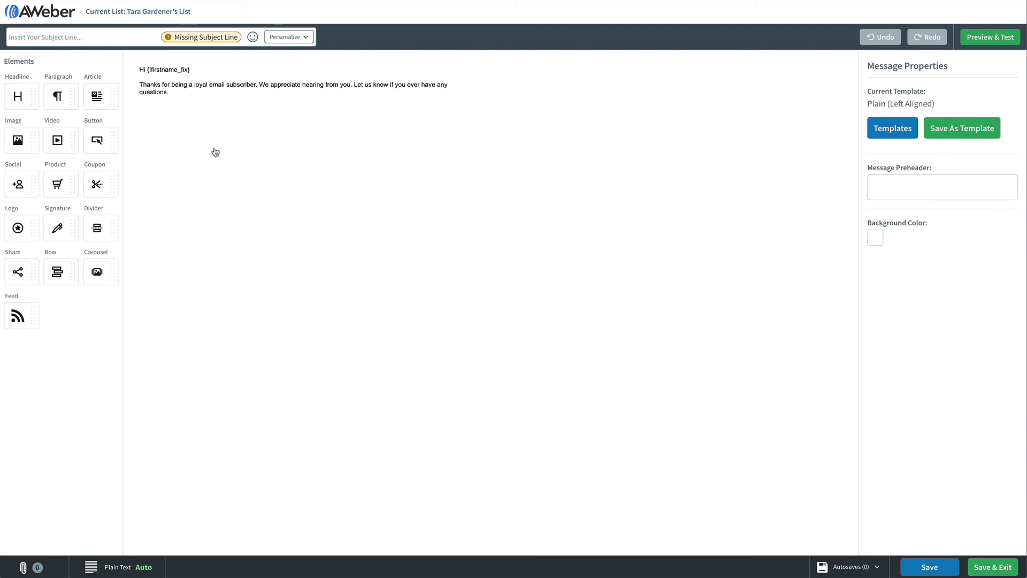
click(885, 137)
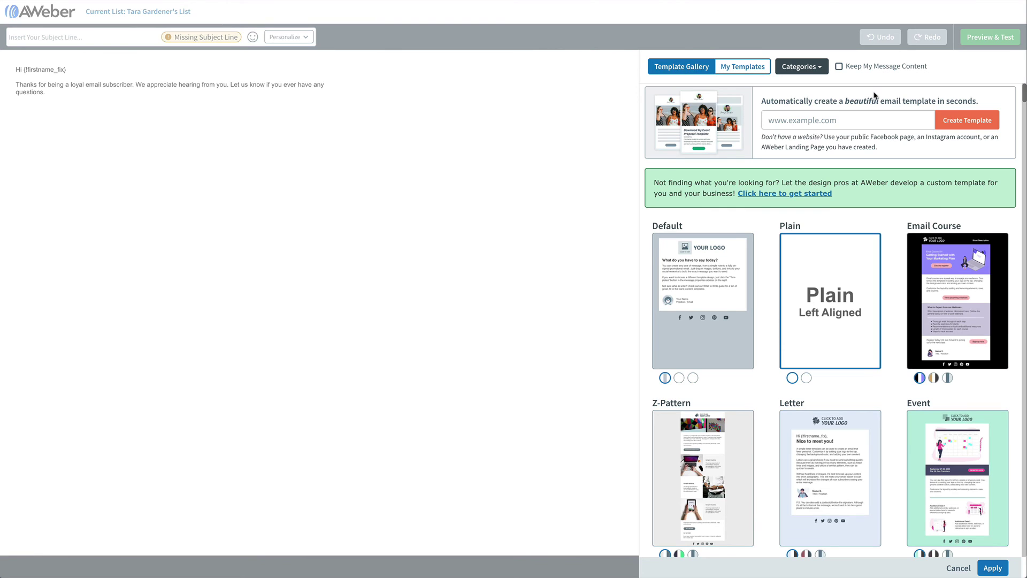
drag(1024, 96, 1024, 110)
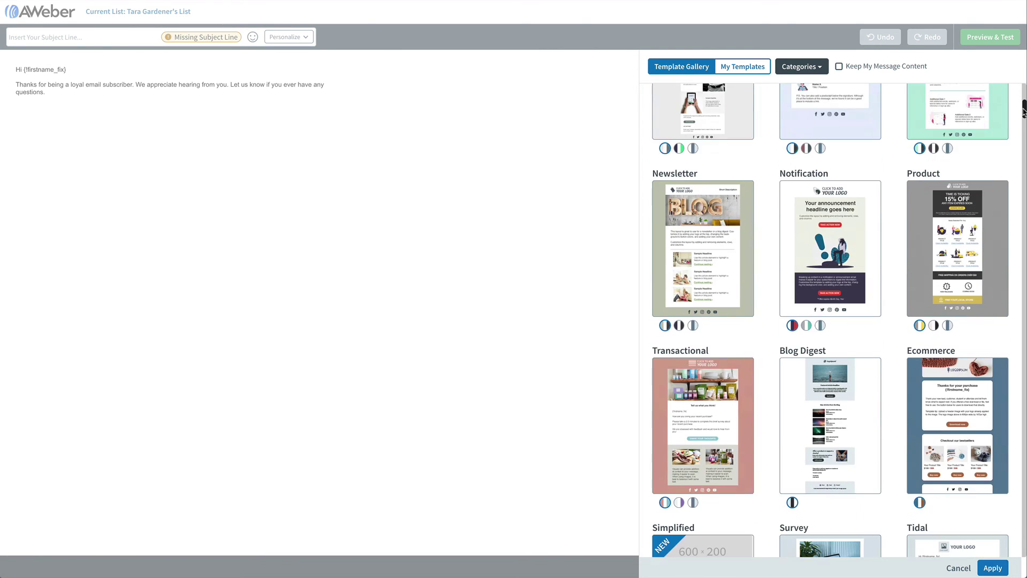
click(720, 212)
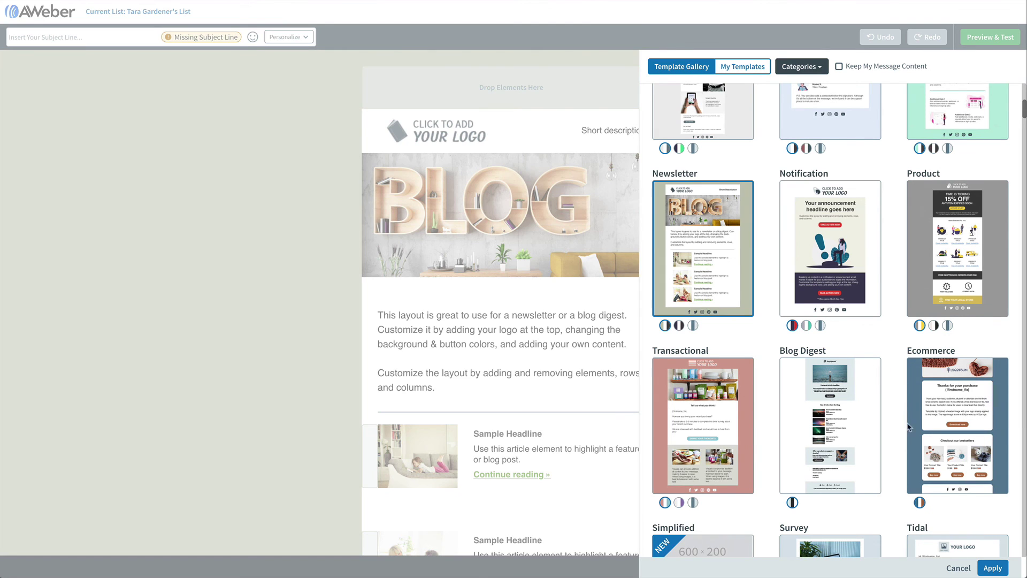
click(993, 567)
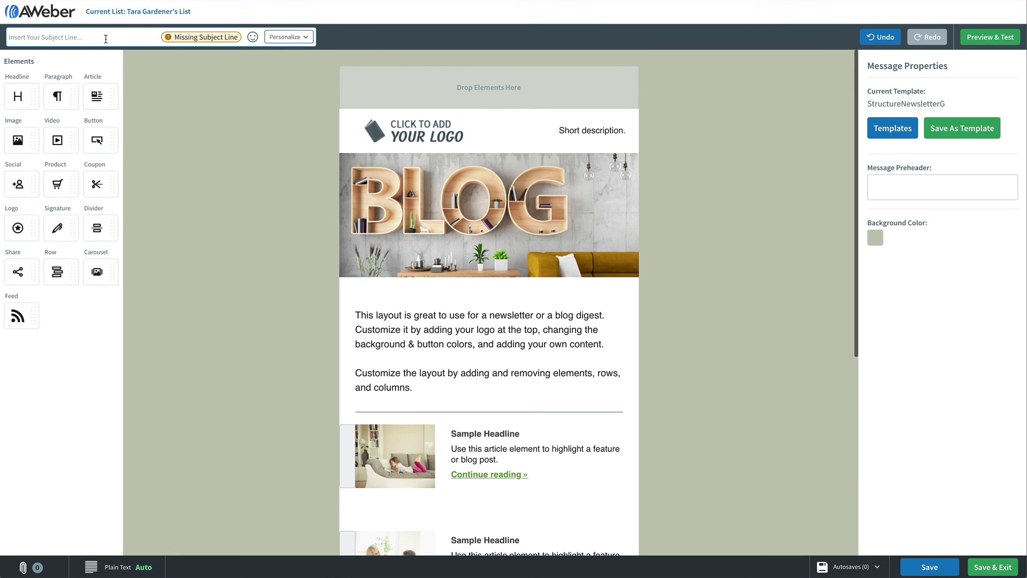
click(105, 39)
text(My First Newsletter)
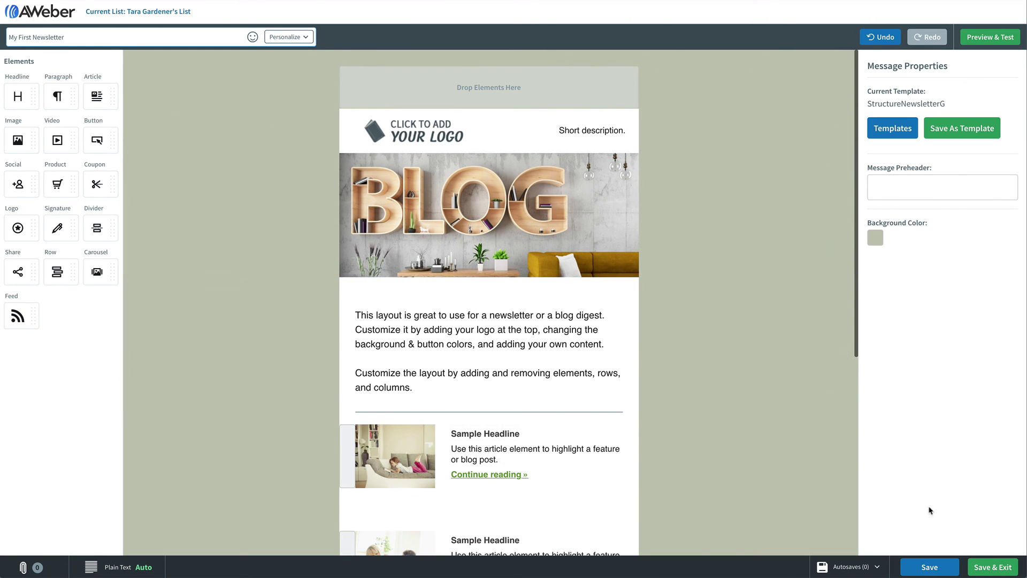
click(994, 569)
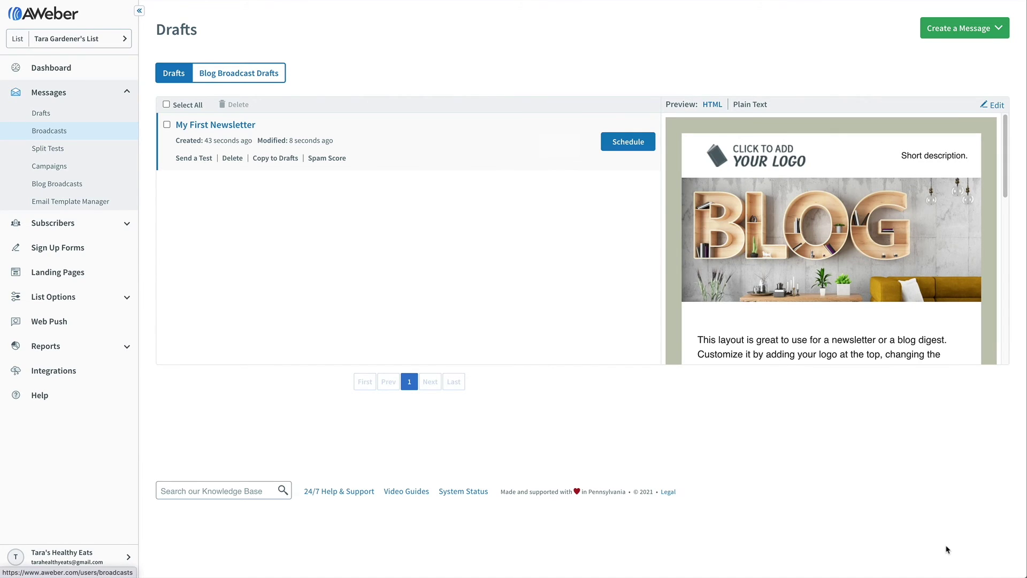
- Schedule My First Newsletter for Active Subscribers on Friday, June 25 at 10:00 am Eastern Time
click(628, 143)
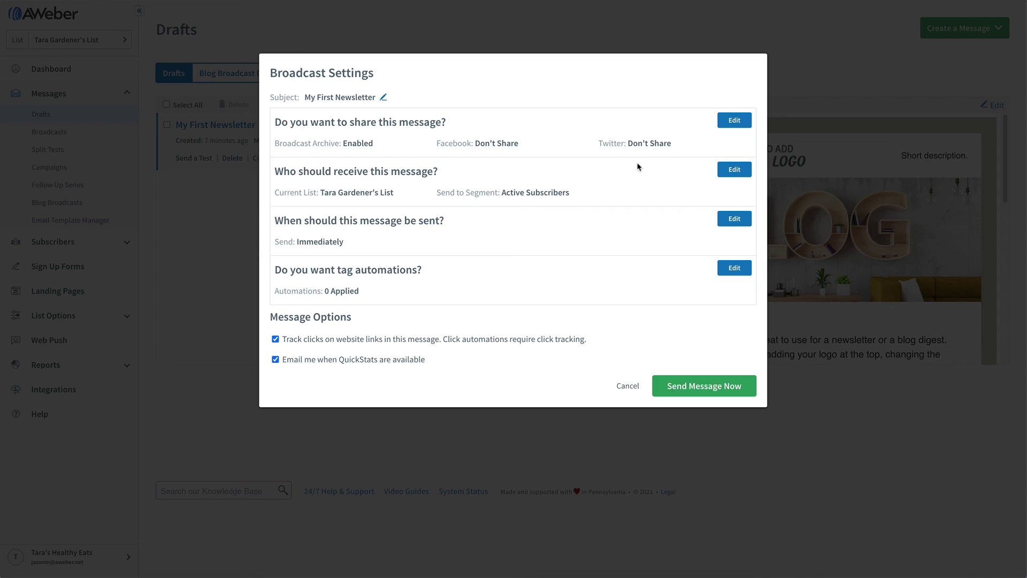
click(731, 224)
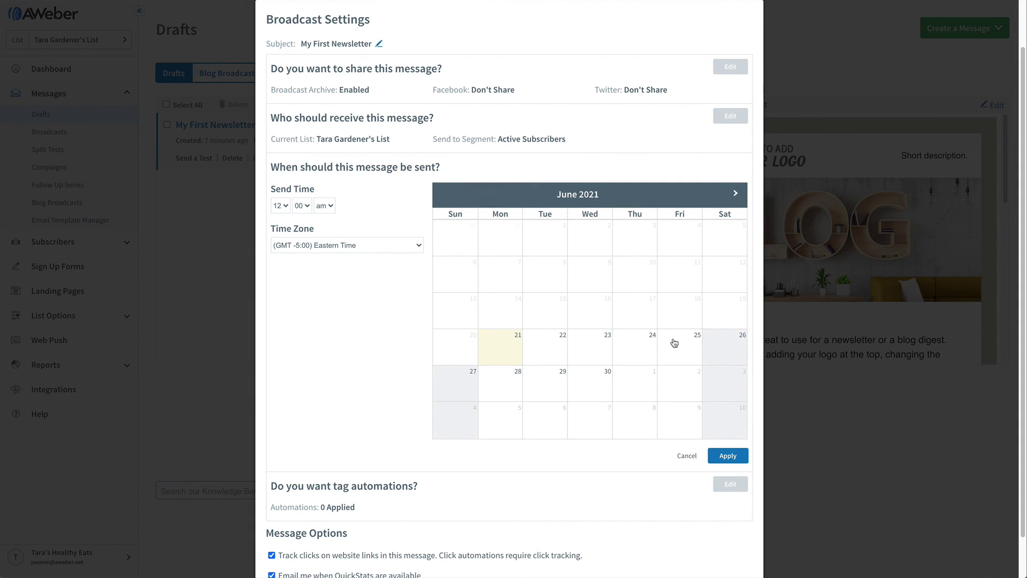
click(675, 344)
click(281, 204)
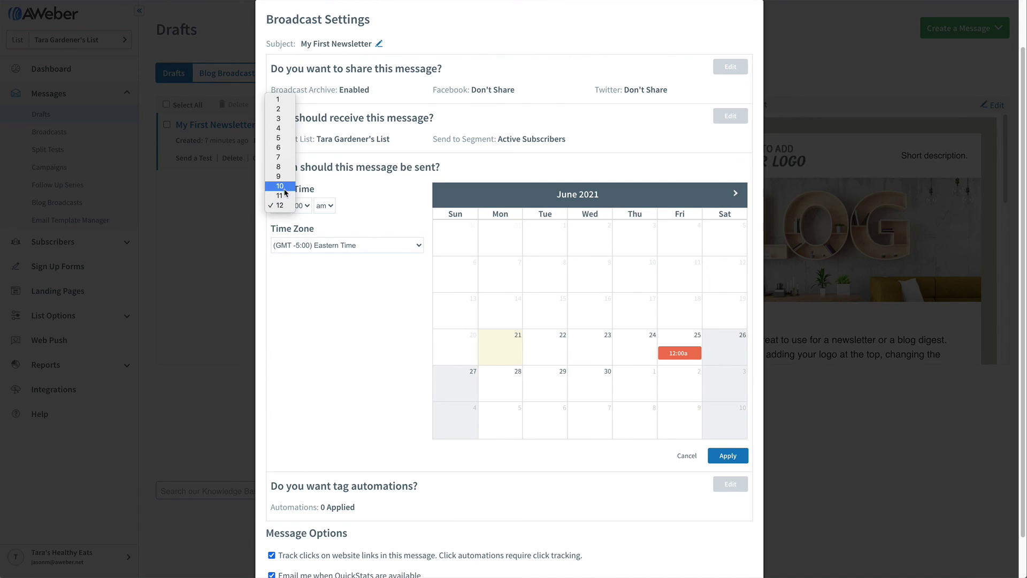
click(280, 186)
click(325, 205)
click(329, 207)
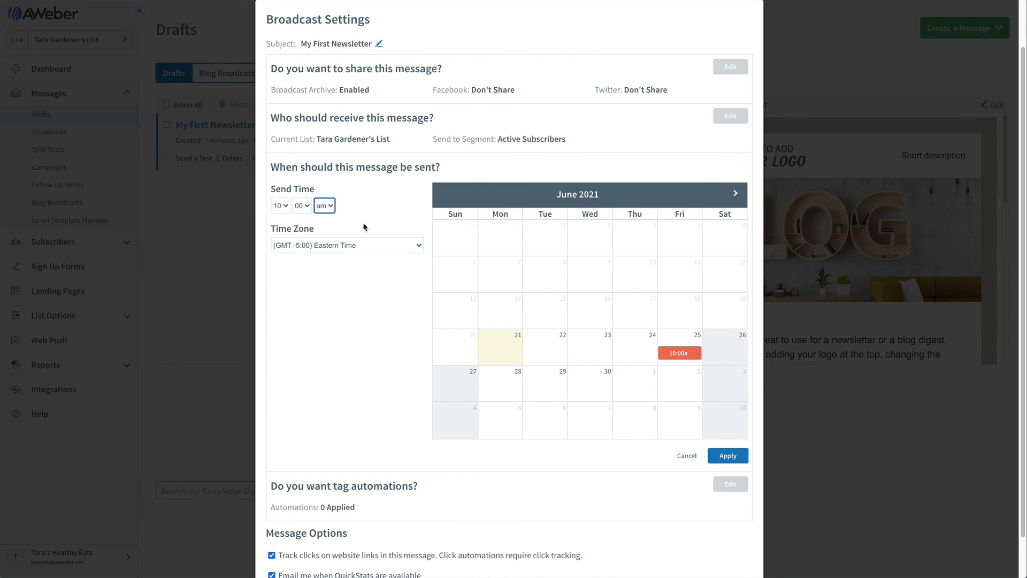
click(411, 245)
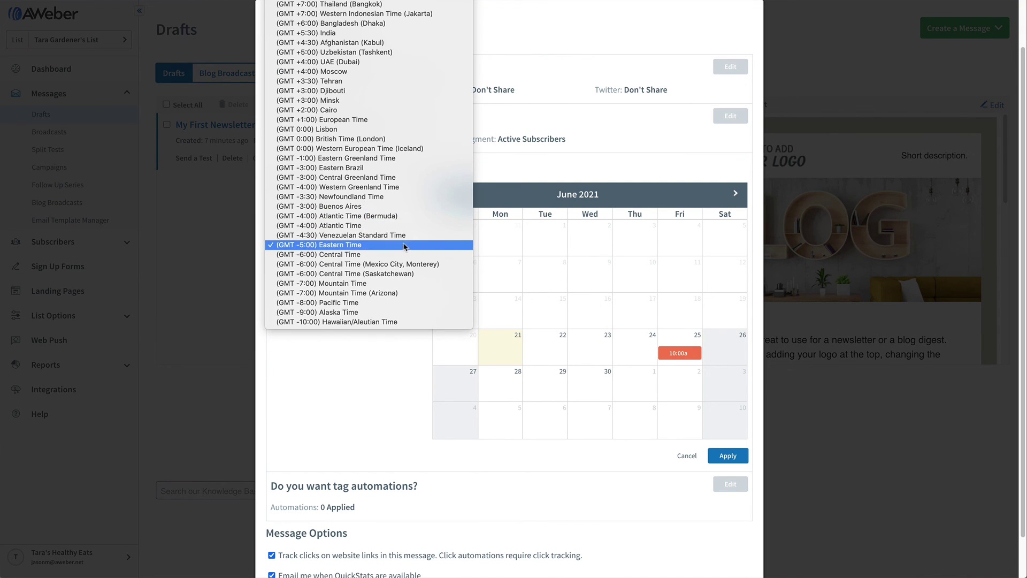
click(406, 244)
click(727, 456)
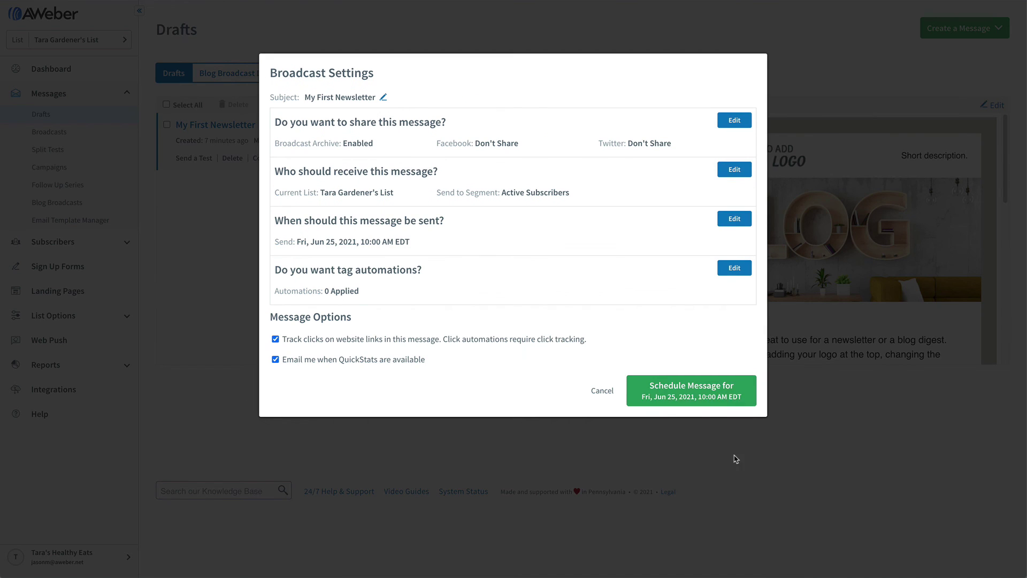
click(702, 405)
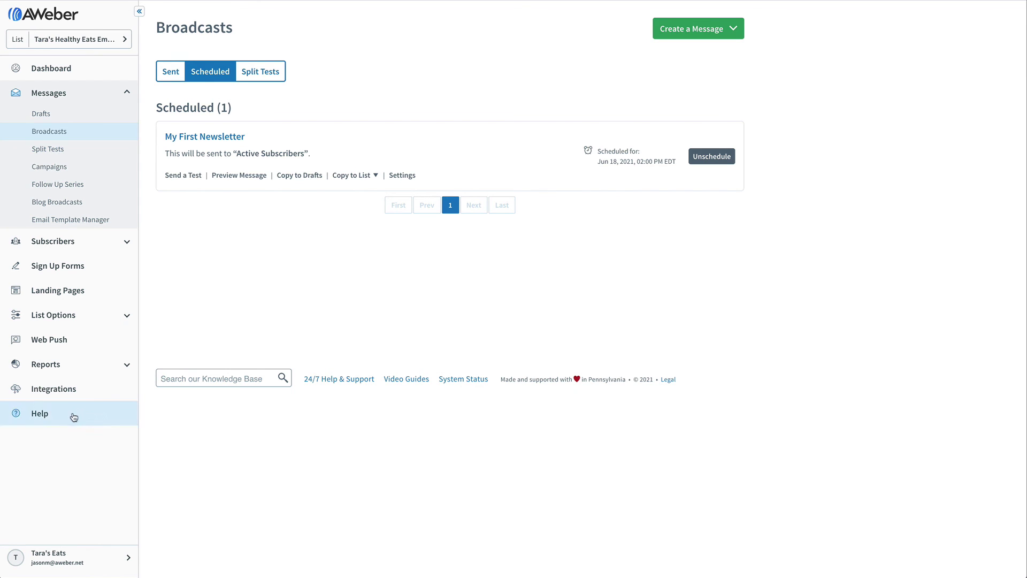
- Go to the Help page from the left sidebar
click(74, 418)
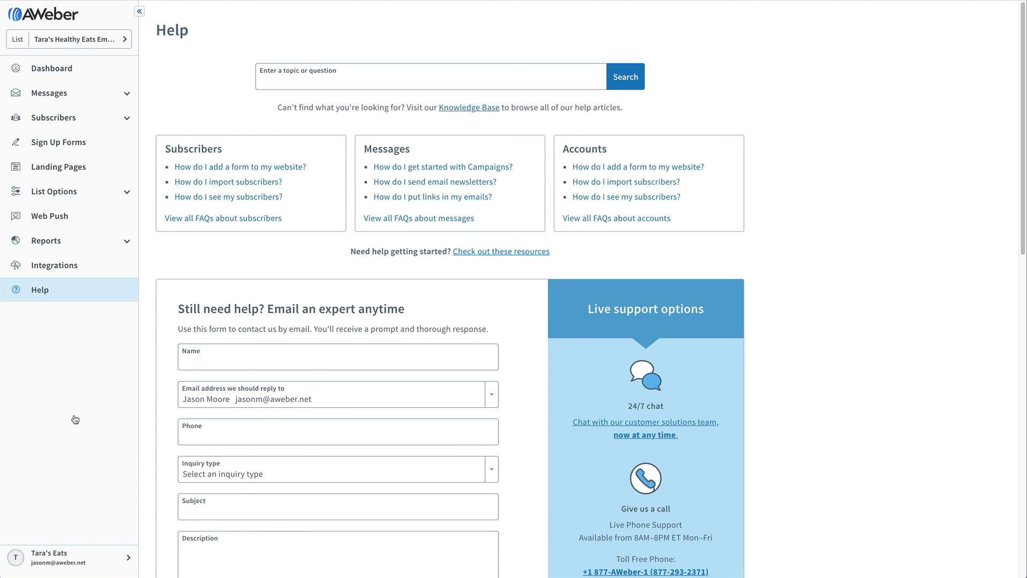
scroll(551, 340, down, 5)
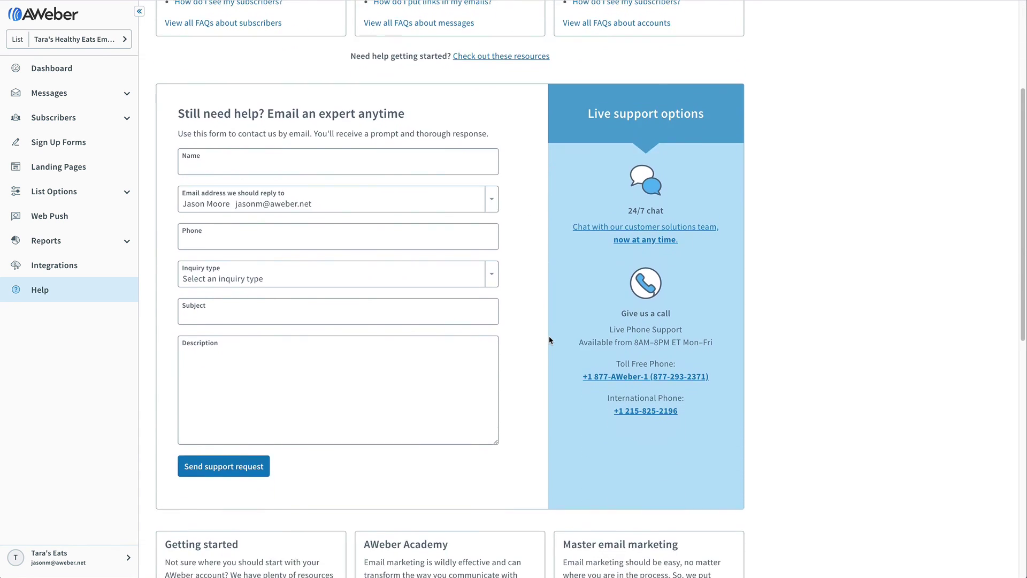
scroll(572, 284, up, 4)
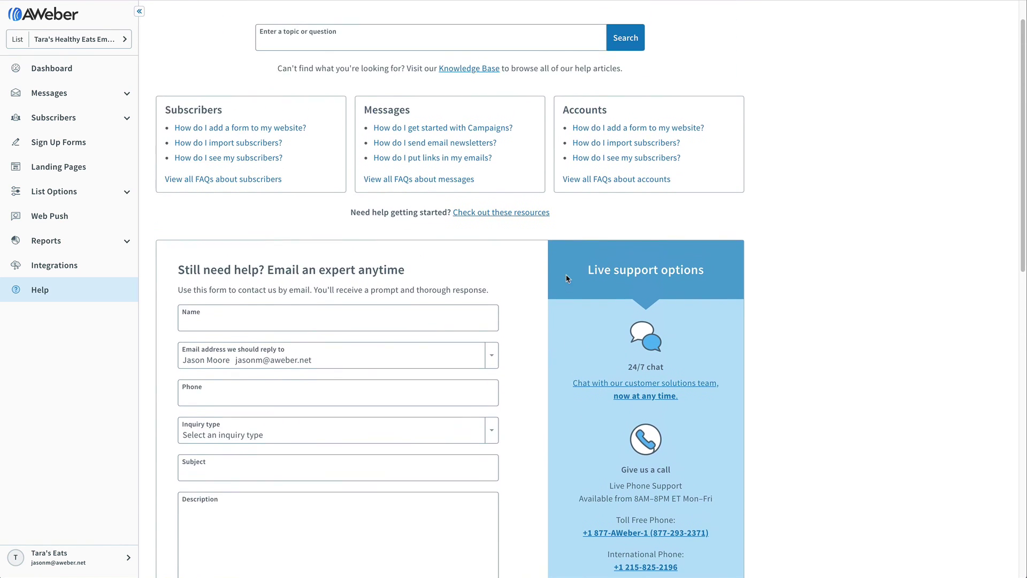